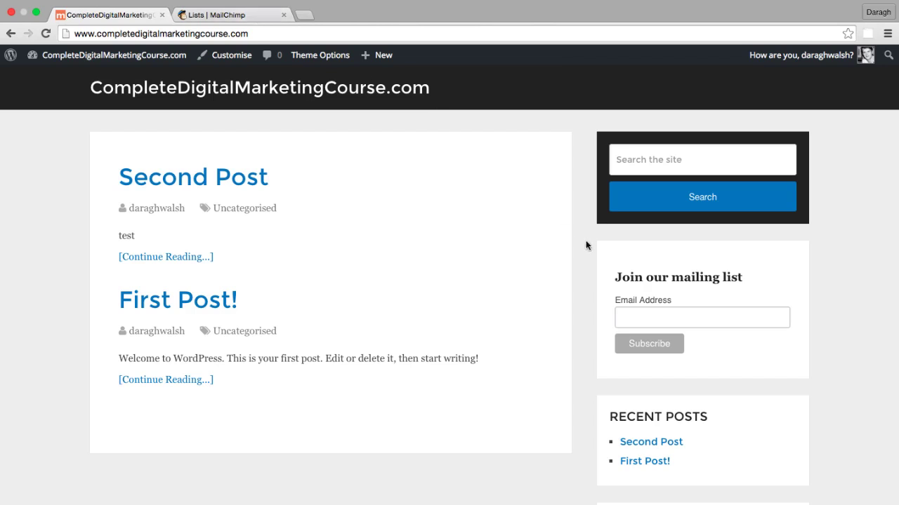
drag(613, 278, 745, 279)
right_click(745, 278)
click(753, 276)
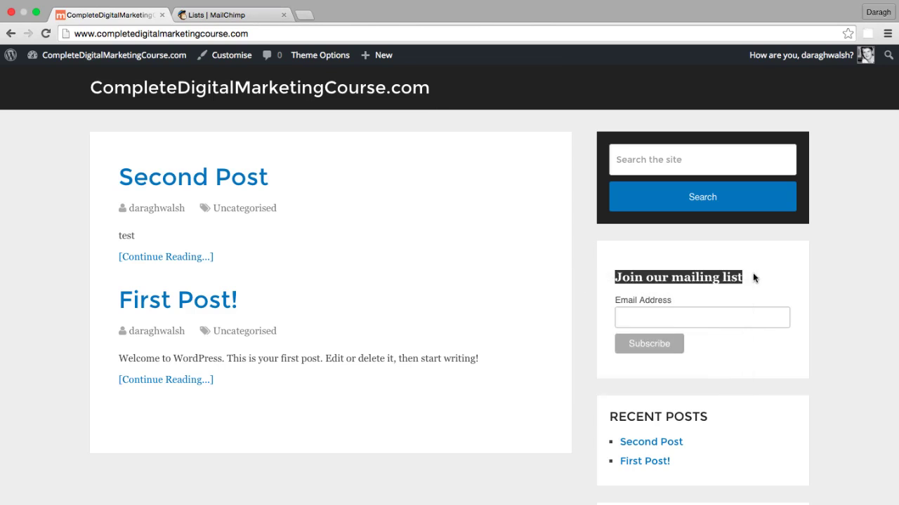
Switch to MailChimp and open the embedded signup form builder for the CompleteDigitalMarketingCourse.com list
click(214, 25)
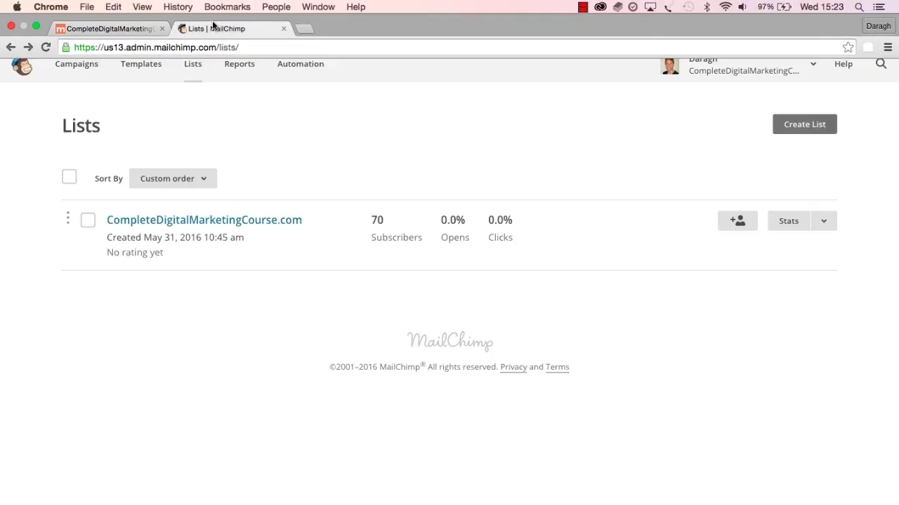
click(177, 221)
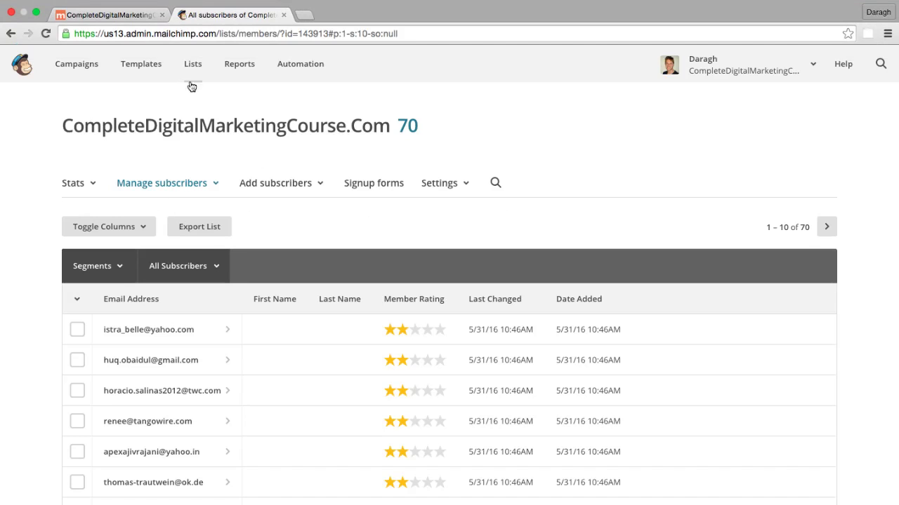
click(364, 182)
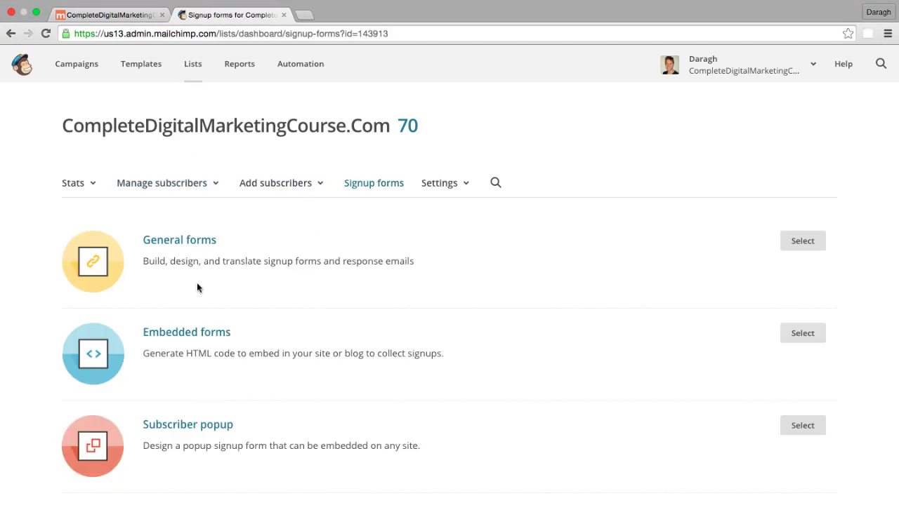
click(186, 332)
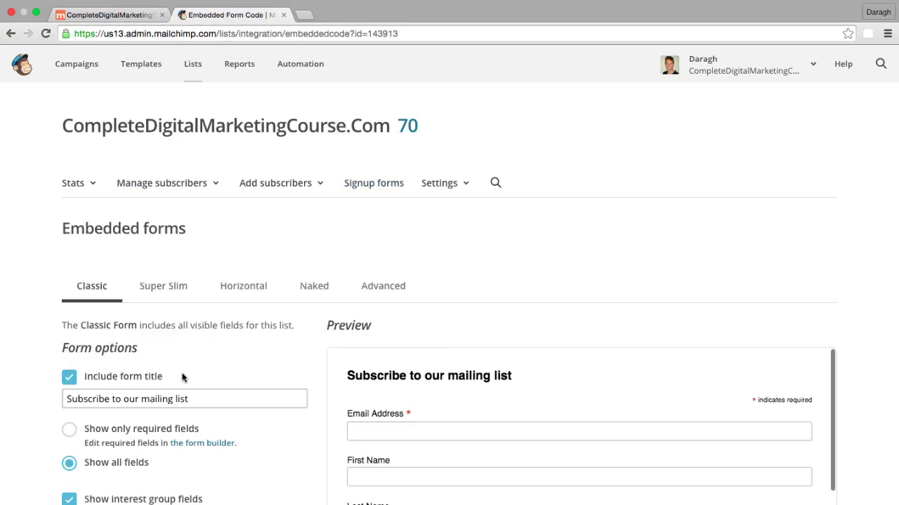
Set the embedded form's title to "Get the first lesson free"
scroll(185, 375, down, 2)
drag(190, 325, 45, 328)
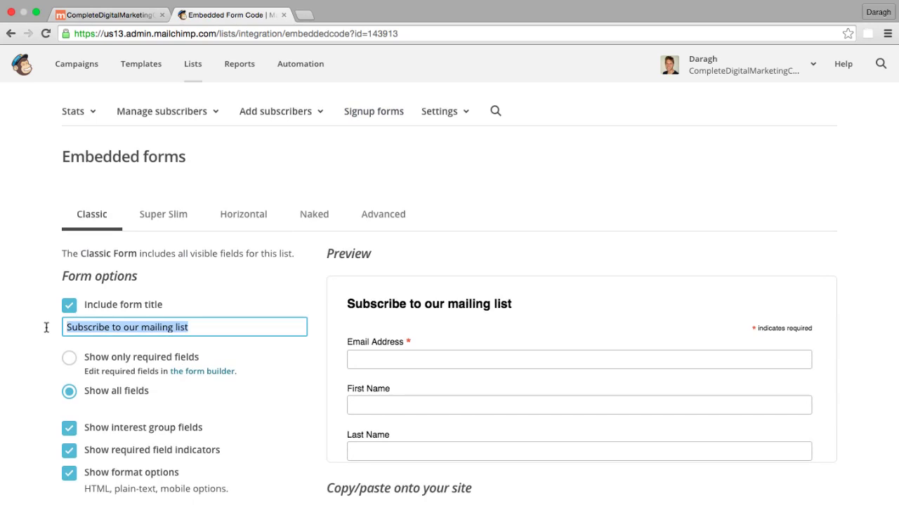
text(Get the first)
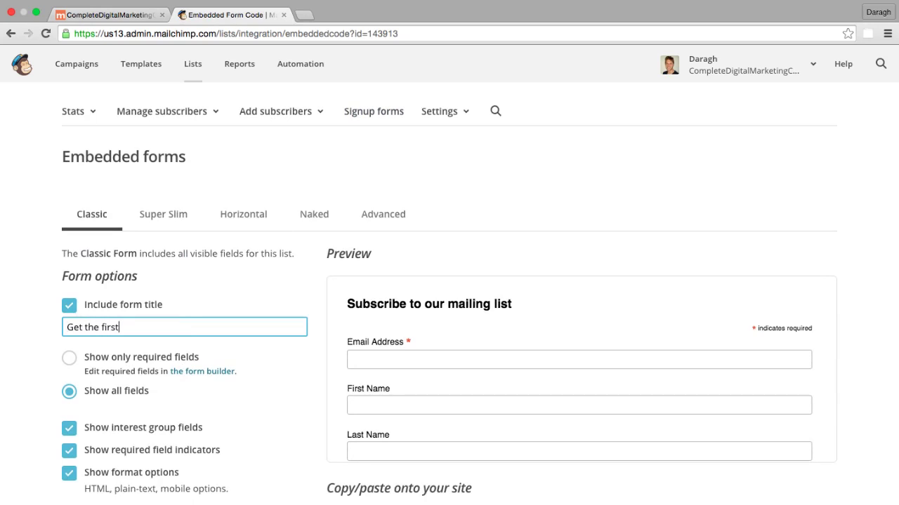
text( lesssson fr)
click(142, 327)
key(BackSpace)
click(158, 327)
text(ee)
scroll(24, 268, down, 4)
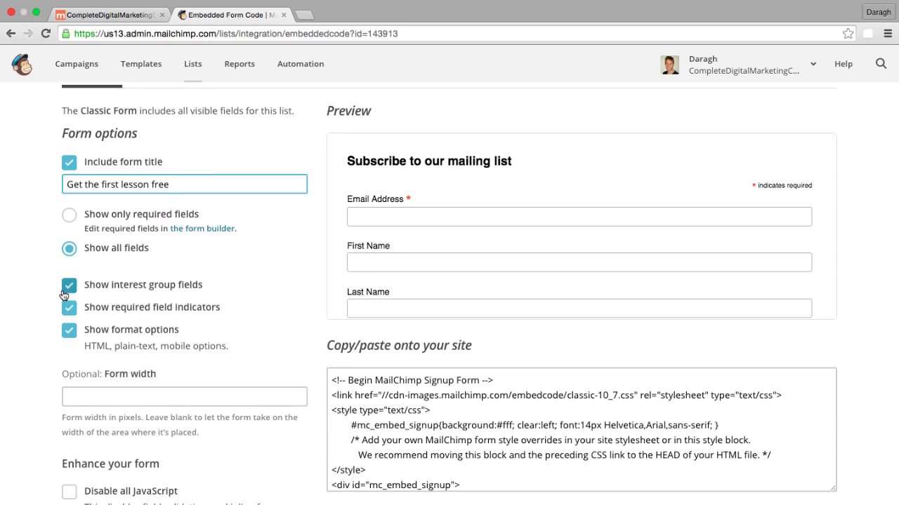
Make the form show only required fields and turn off the required field indicators
click(69, 218)
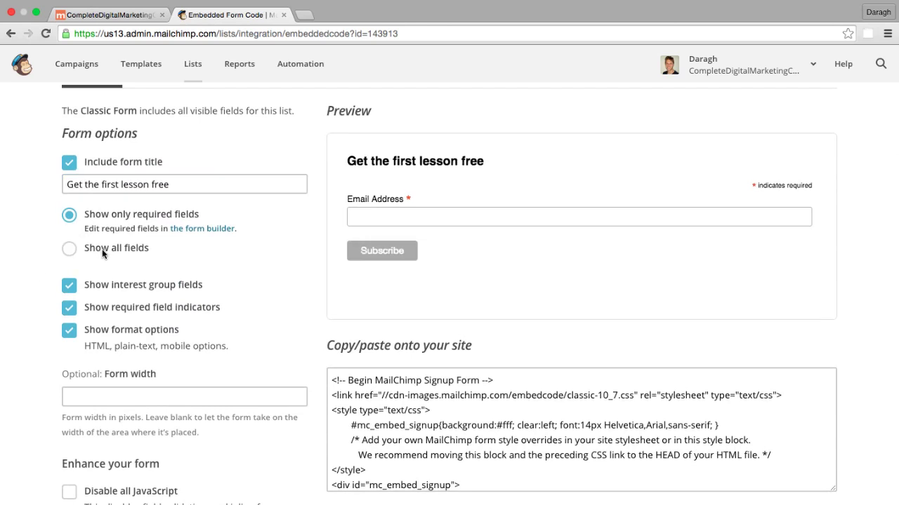
click(71, 286)
click(71, 288)
click(70, 306)
click(70, 308)
click(71, 311)
scroll(303, 258, down, 2)
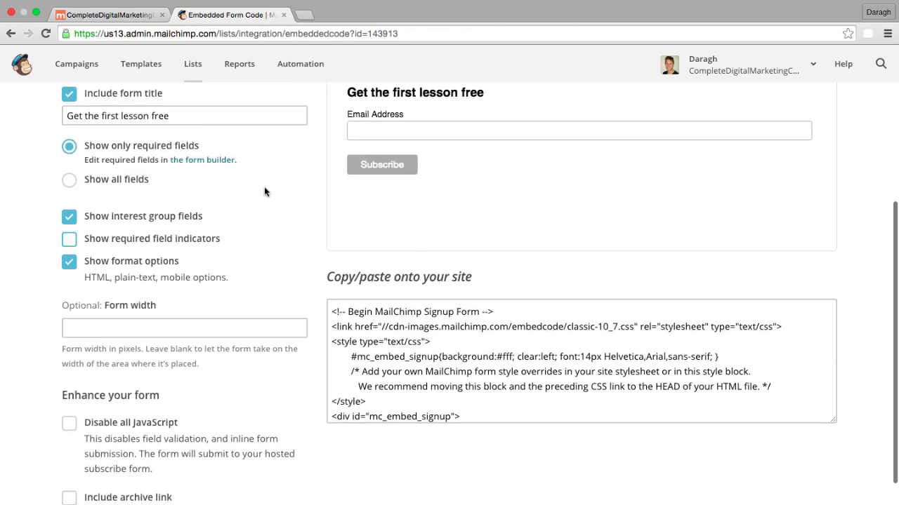
Add a colon to the end of the form title and copy the generated embed code
scroll(180, 180, up, 2)
click(176, 174)
text(:)
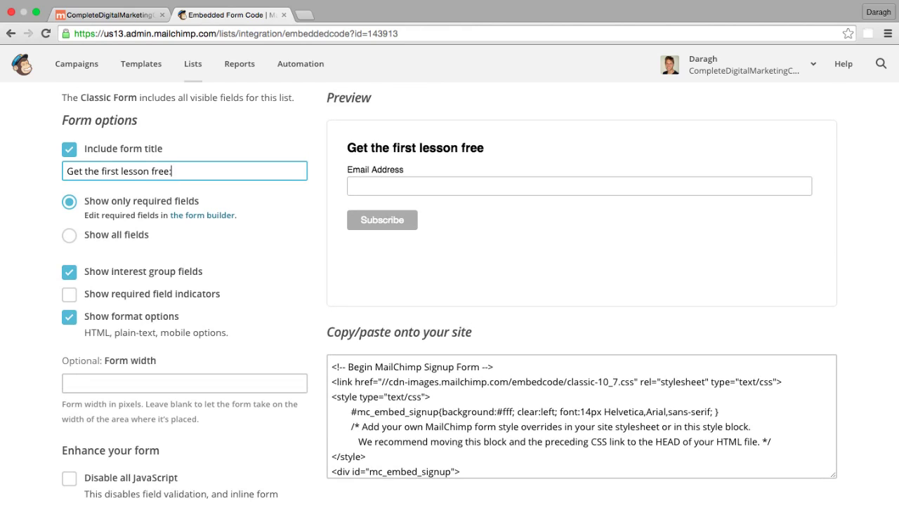
click(483, 246)
scroll(482, 259, down, 2)
click(449, 344)
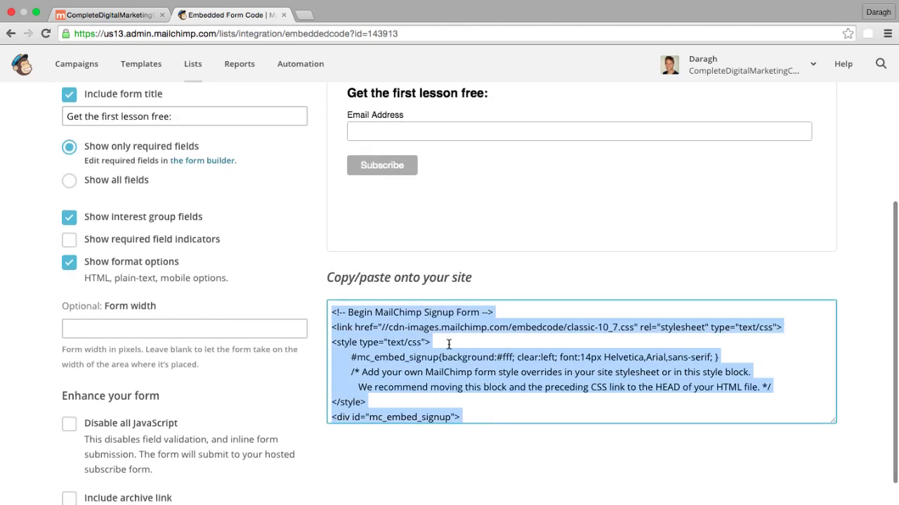
Return to the WordPress site and open the settings of the sidebar's Text widget in the admin area
click(126, 20)
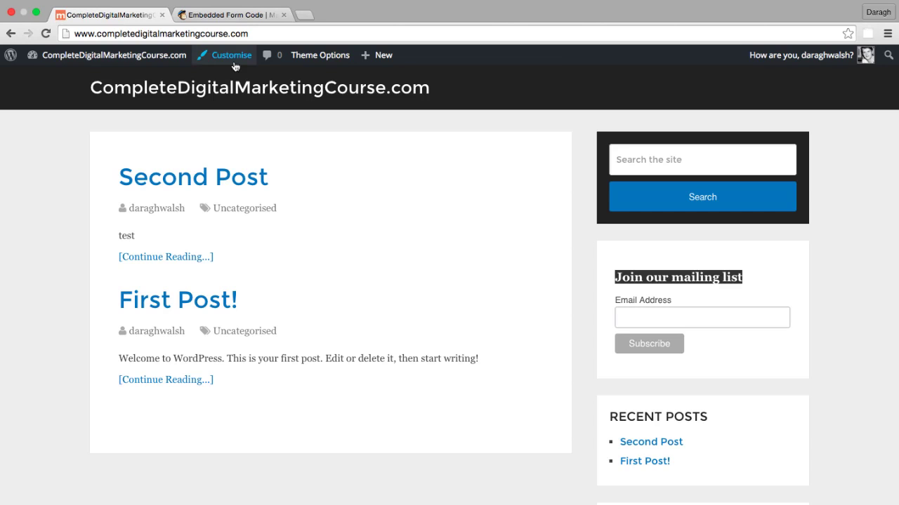
mouse_move(91, 56)
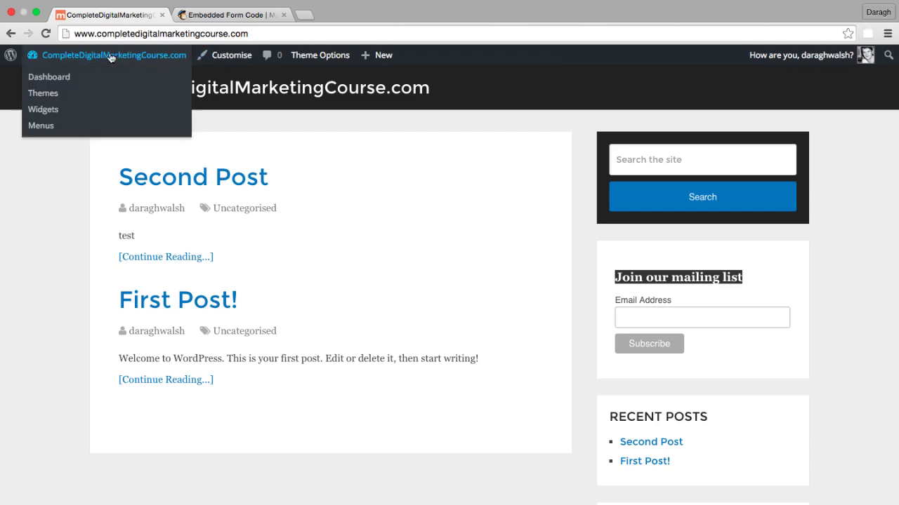
click(58, 78)
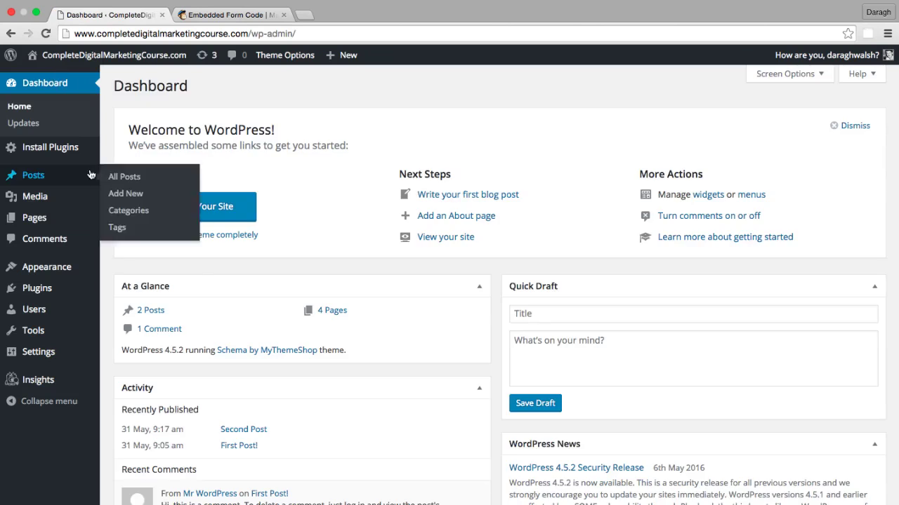
mouse_move(58, 275)
click(124, 309)
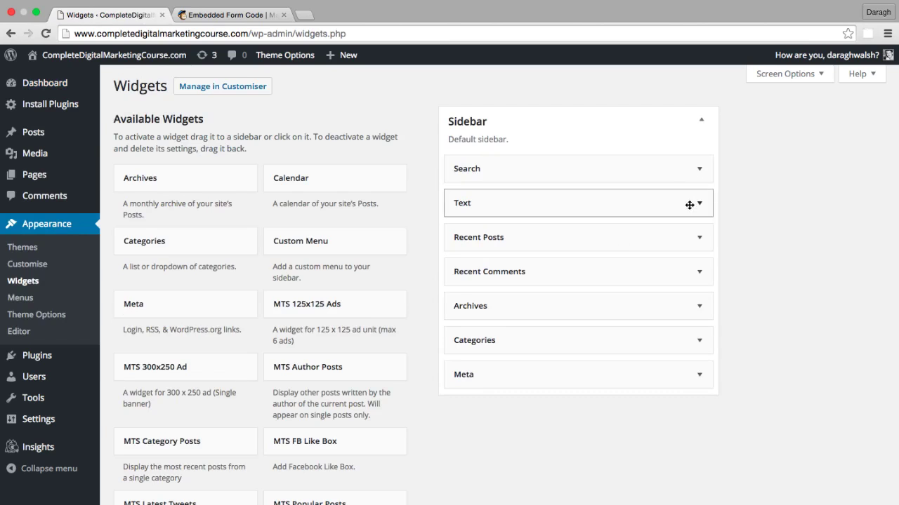
click(689, 205)
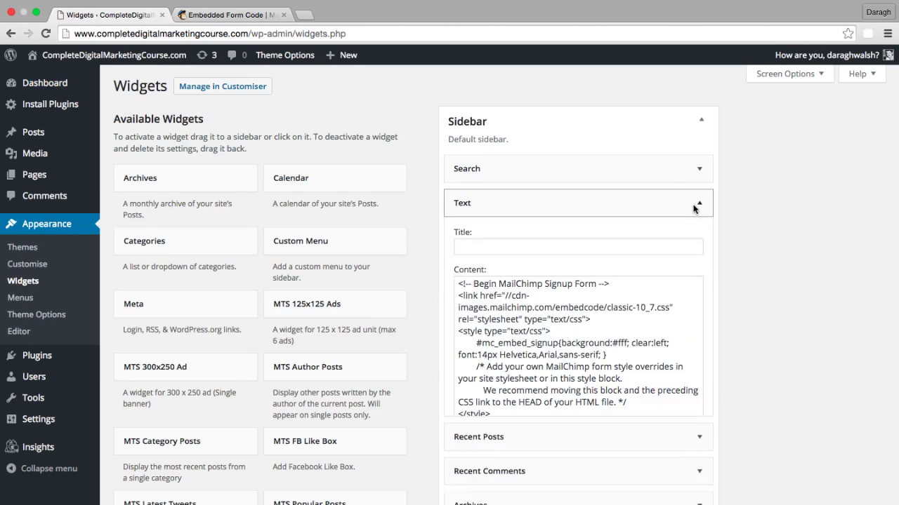
Replace the Text widget's entire content with the copied MailChimp form code and save the widget
triple_click(556, 311)
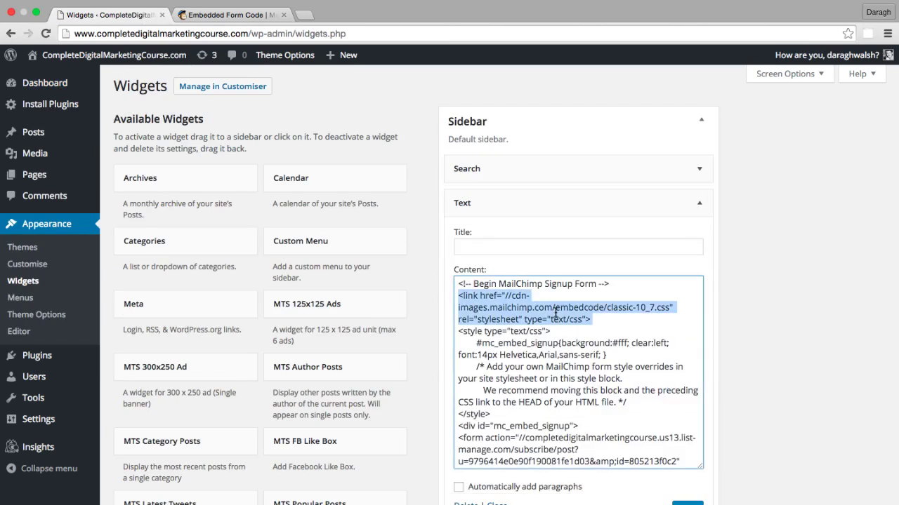
click(486, 289)
drag(457, 284, 636, 499)
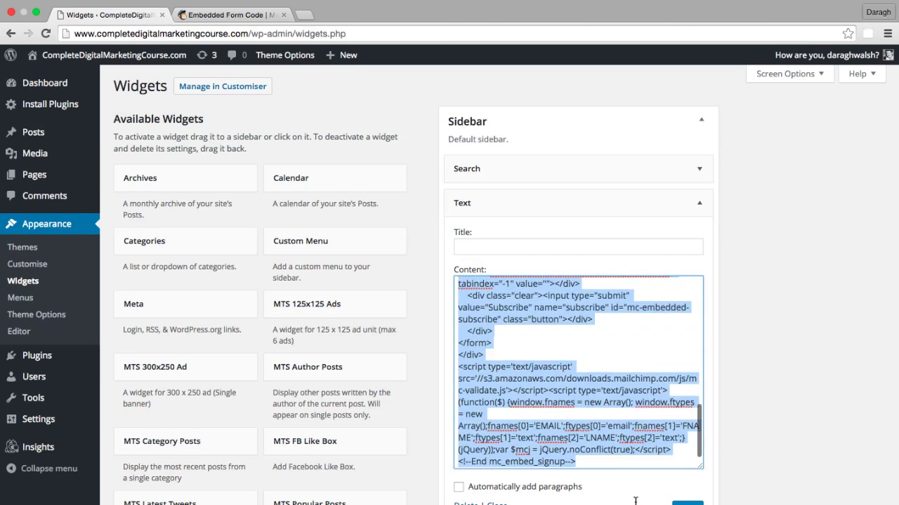
key(BackSpace)
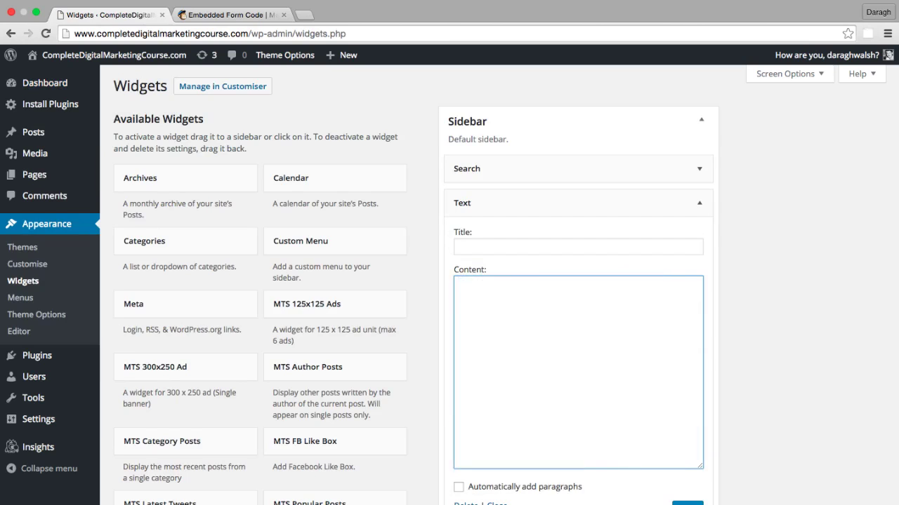
key(super+v)
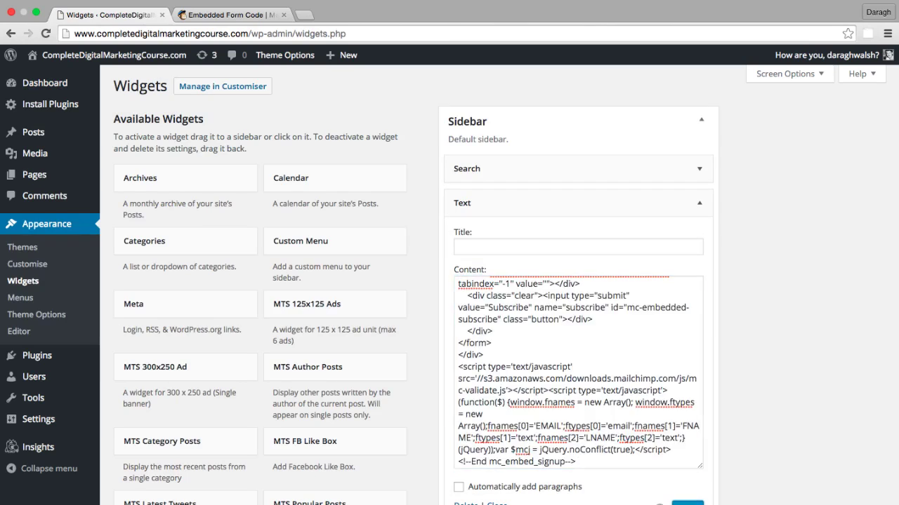
key(super+Up)
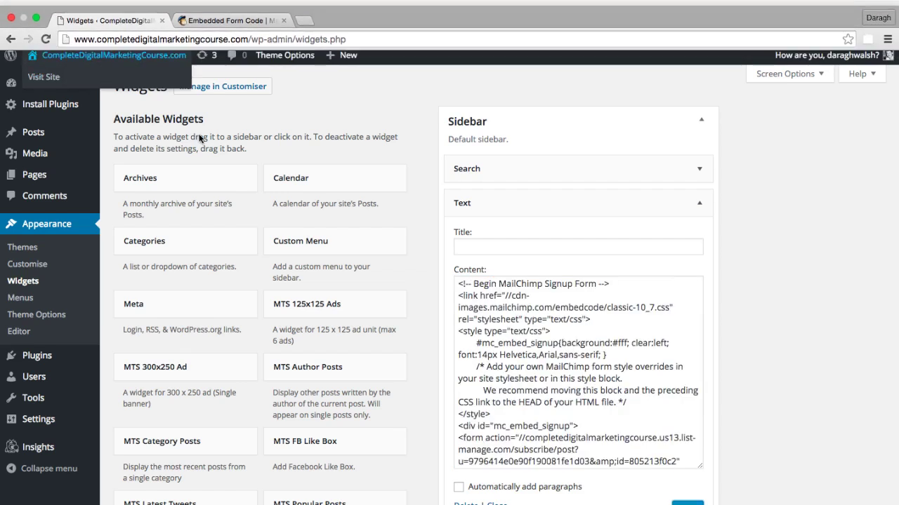
Open the live site in a new tab to check the signup form in the sidebar
mouse_move(44, 56)
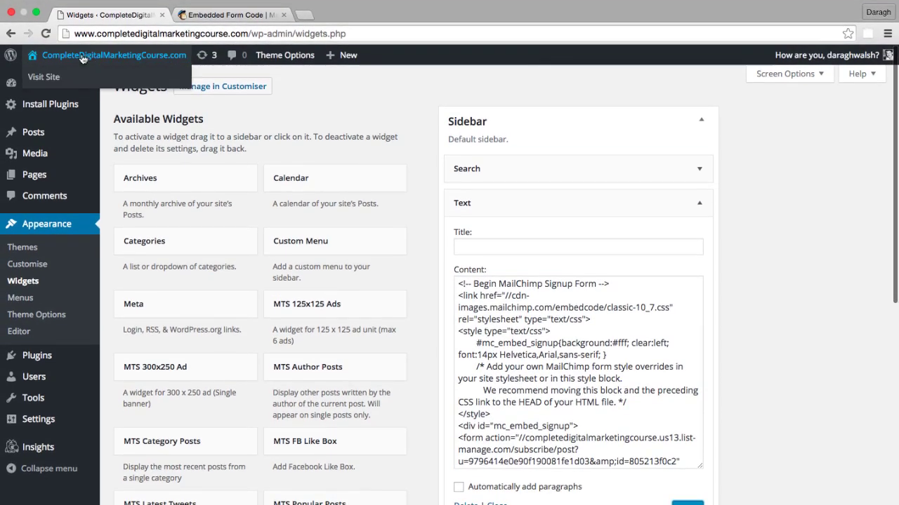
right_click(45, 82)
click(77, 80)
click(190, 20)
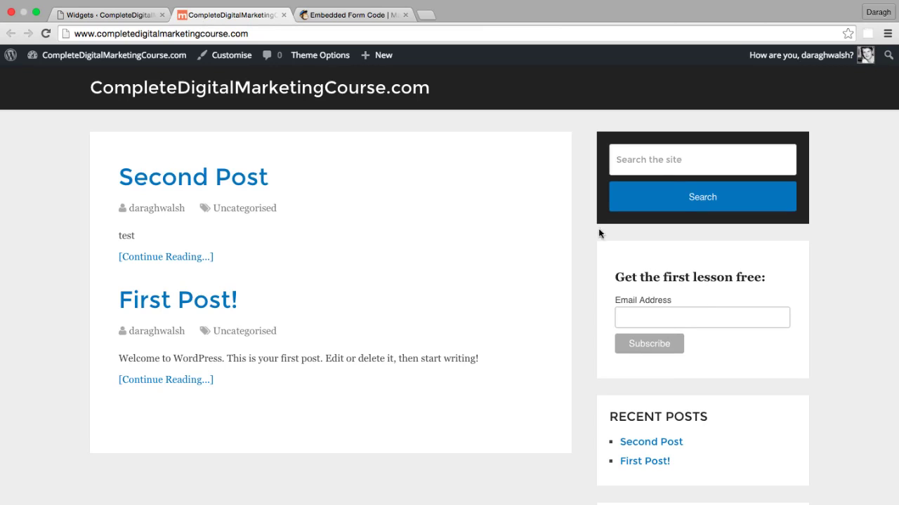
Open the site's thank-you page in another new tab, using the site address followed by "thank-you"
click(267, 34)
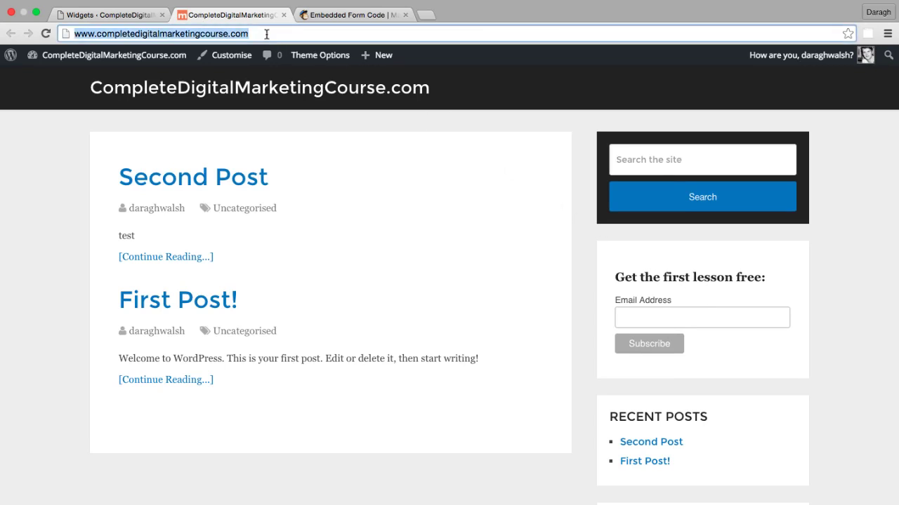
click(266, 34)
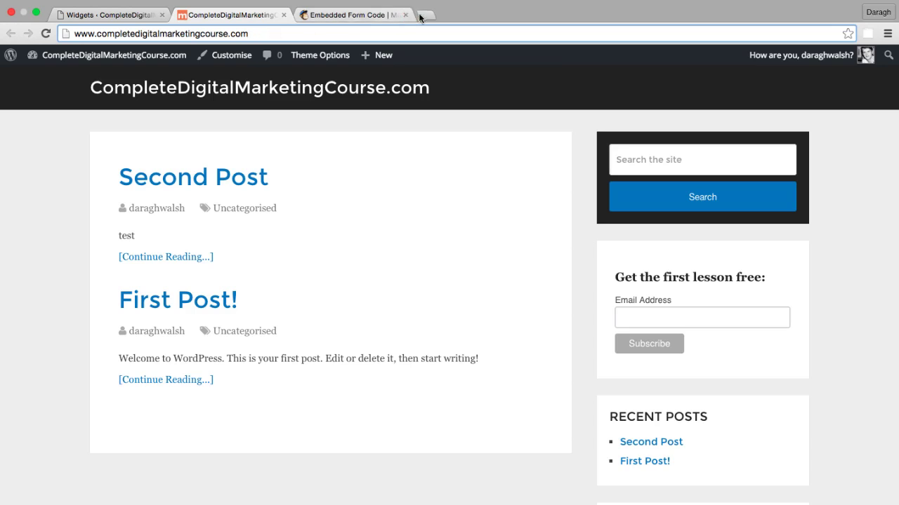
drag(265, 31, 58, 38)
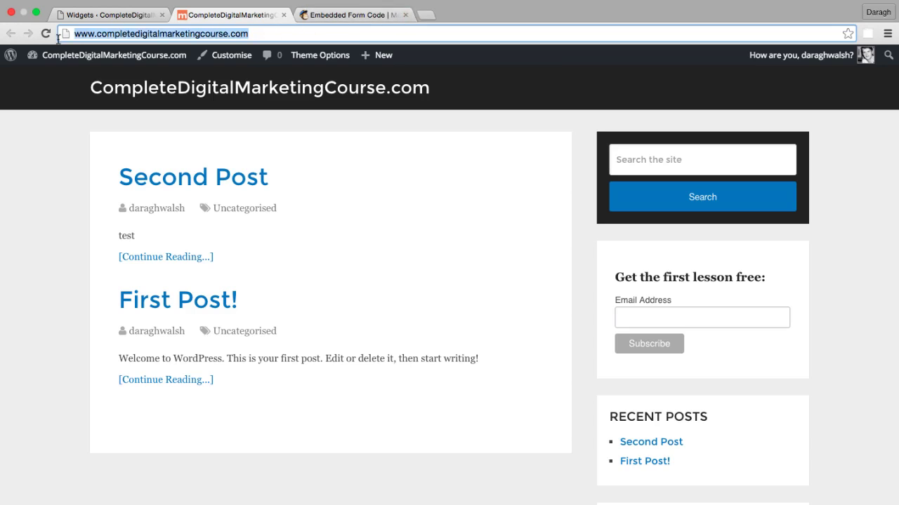
key(ctrl+c)
click(426, 15)
key(ctrl+v)
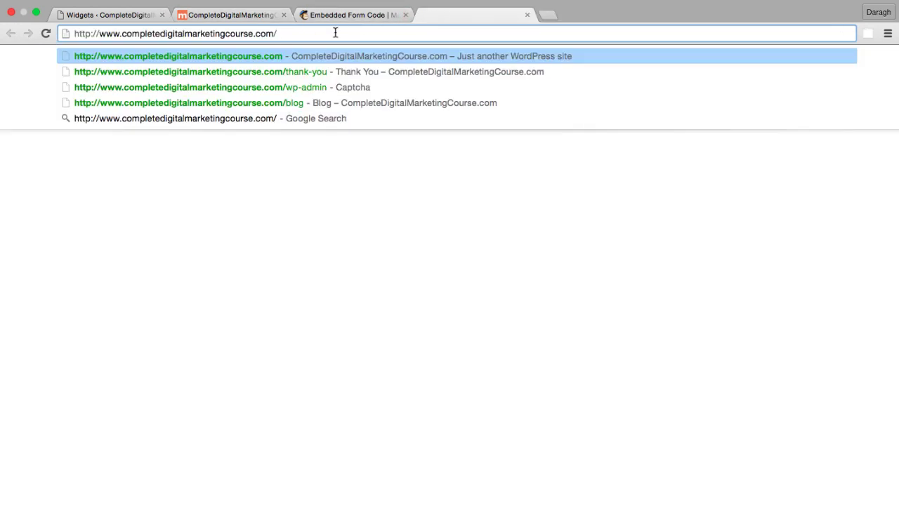
text(thank)
key(Return)
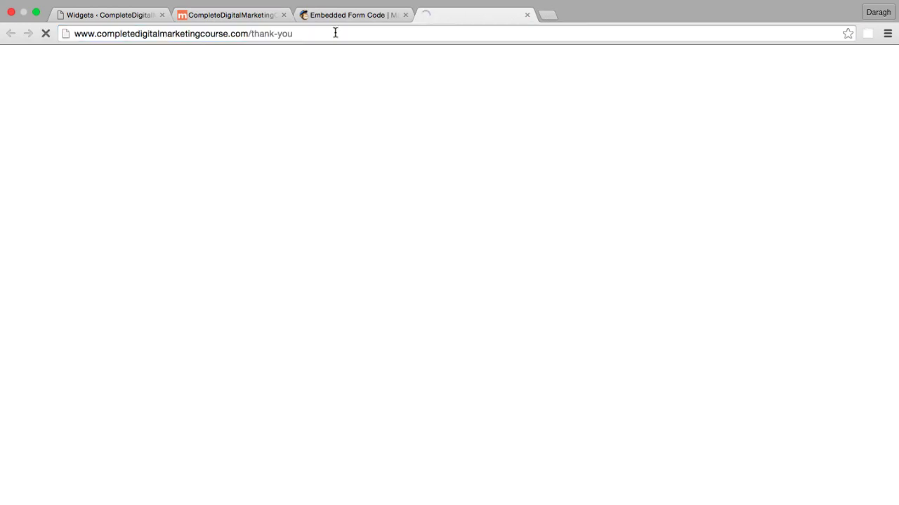
Place the thank-you page's tab beside the live site's tab and review the line about tutorials reaching the inbox
drag(435, 15, 326, 17)
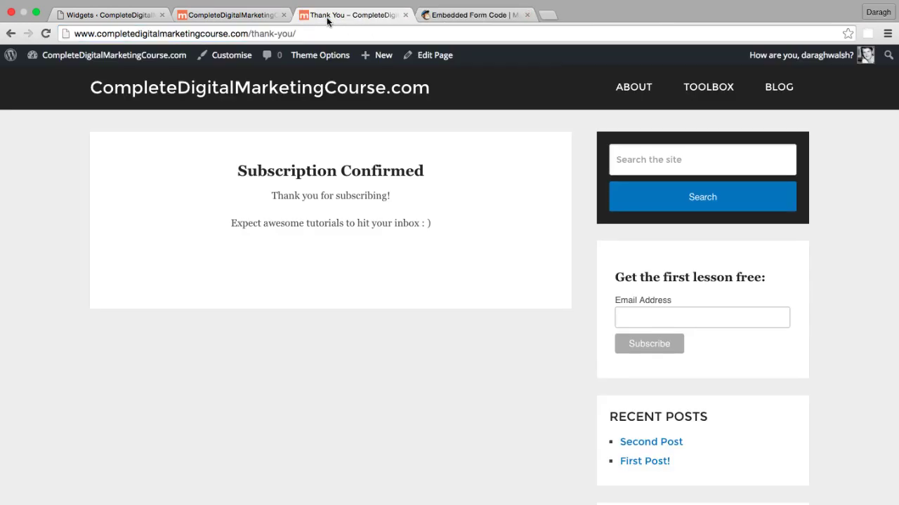
drag(232, 223, 472, 226)
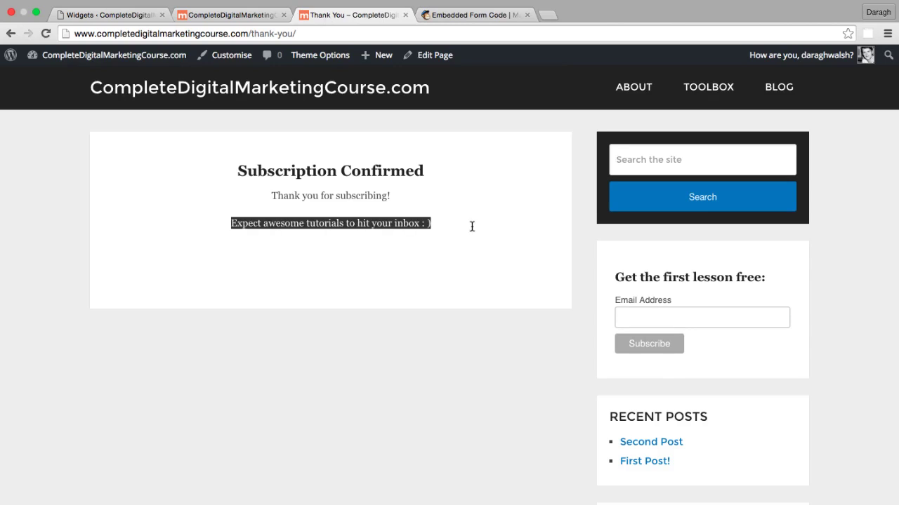
click(450, 240)
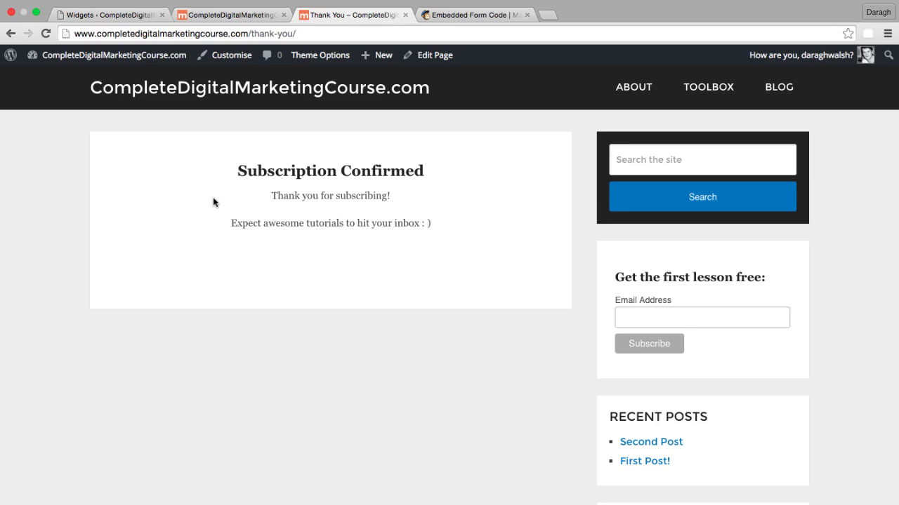
Open the Thank You page for editing in WordPress, set its sidebar option to No sidebar, and update the page
click(106, 17)
mouse_move(31, 184)
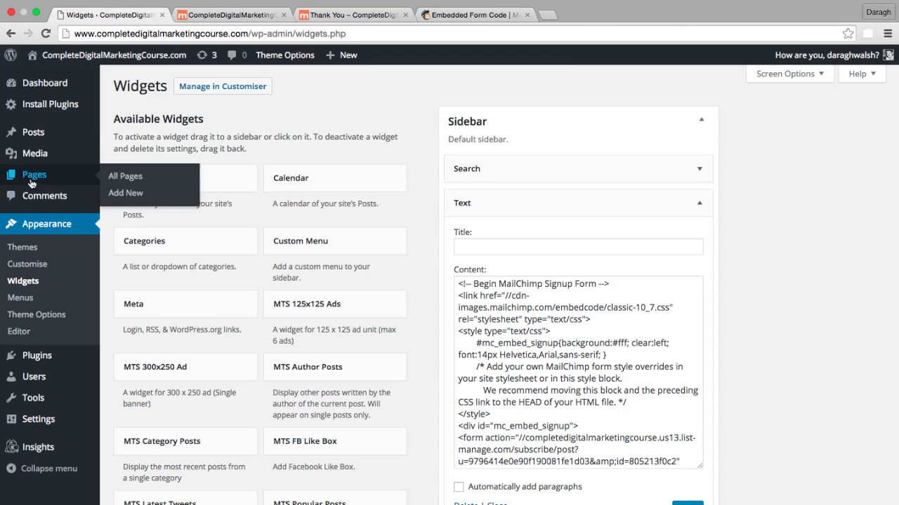
click(140, 181)
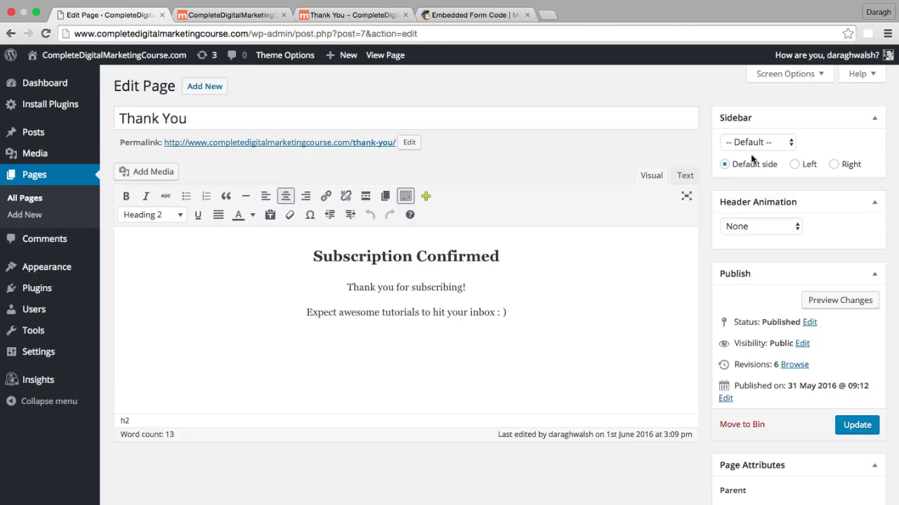
click(758, 142)
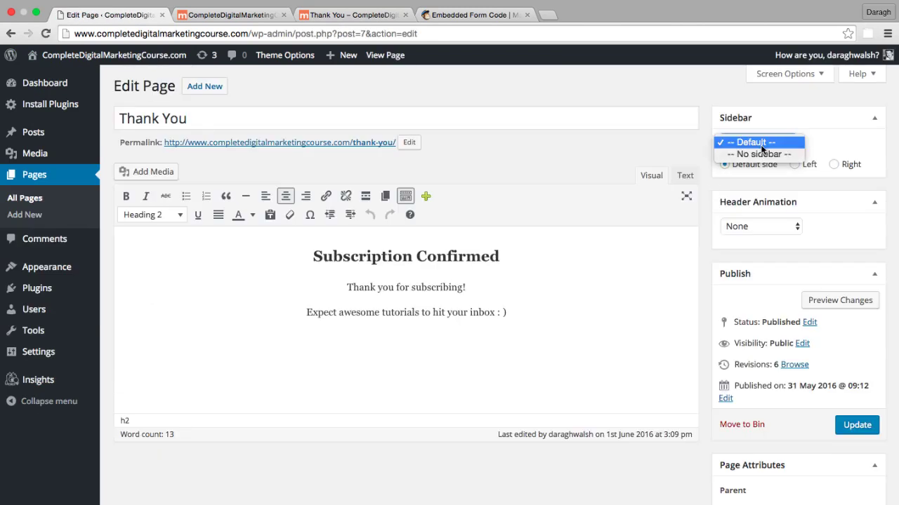
click(764, 154)
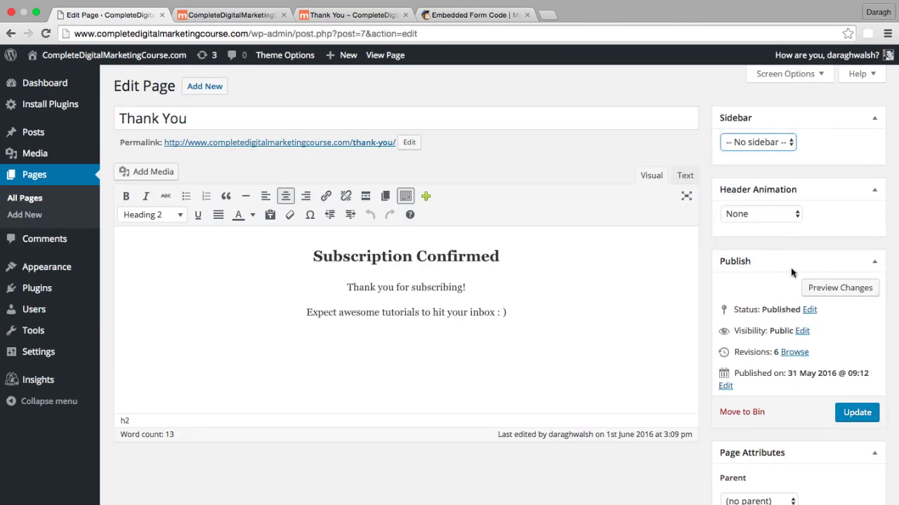
click(846, 414)
Reload the live home page and the live thank-you page to check the sidebar on each
click(215, 17)
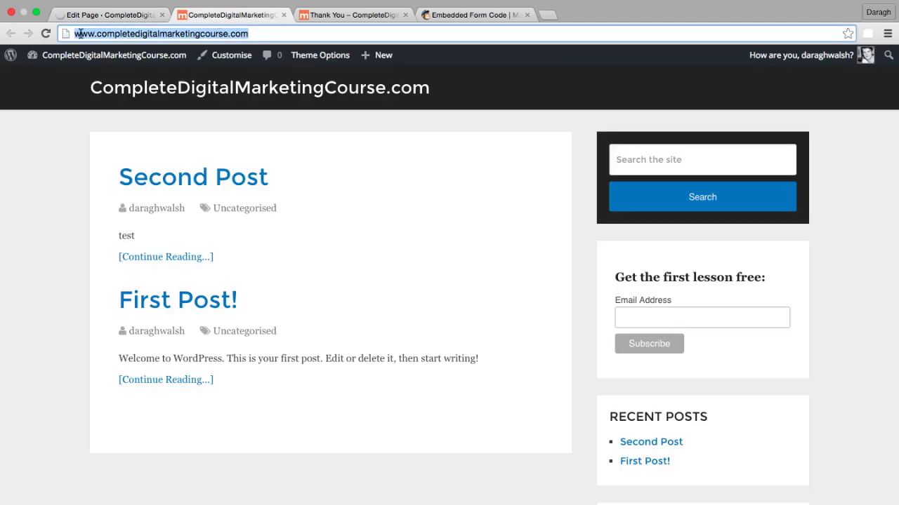
click(46, 34)
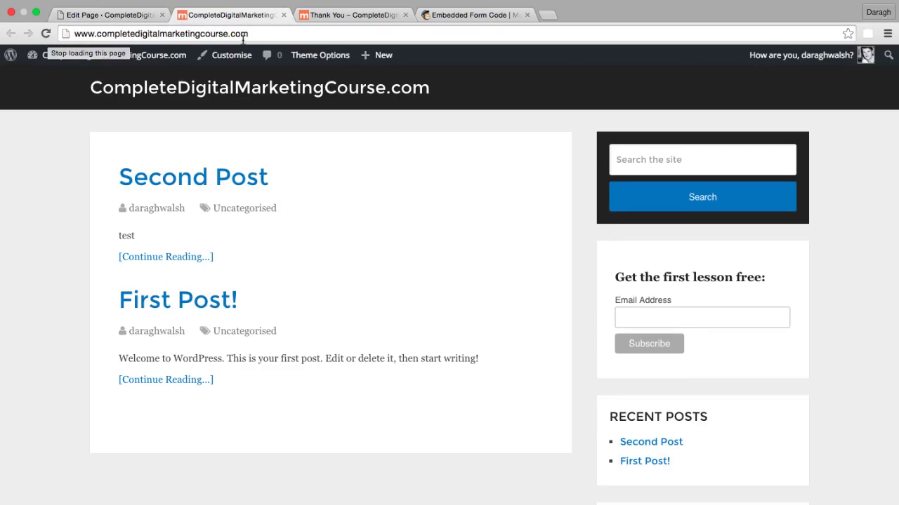
click(363, 14)
click(49, 35)
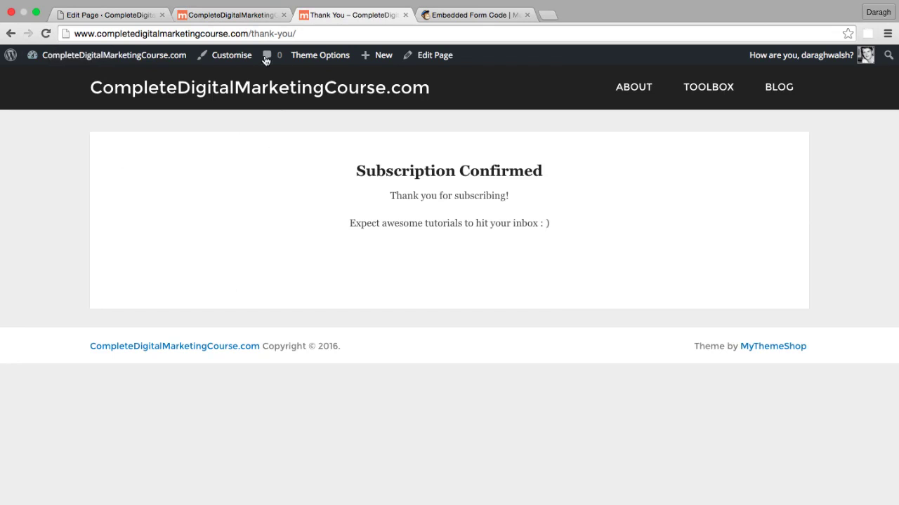
Compare the home page's "Get the first lesson free:" offer with the thank-you page's line about tutorials reaching the inbox
click(149, 17)
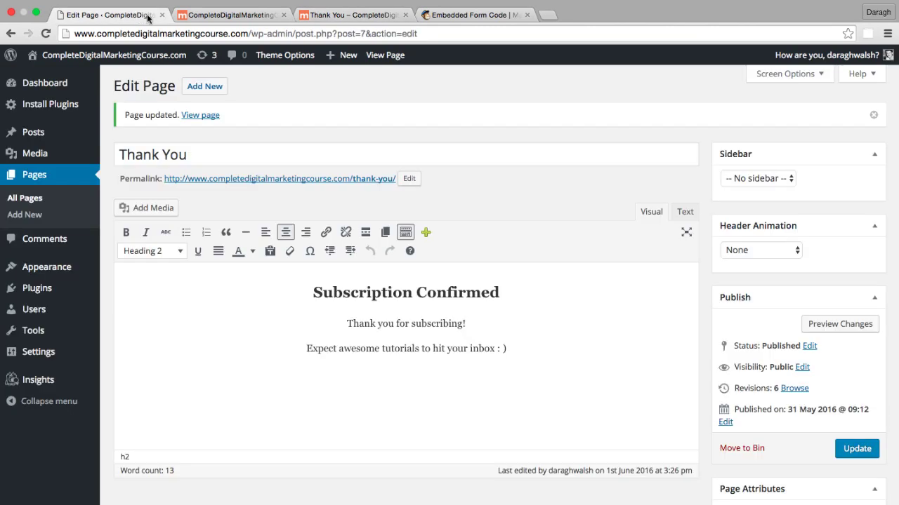
click(207, 15)
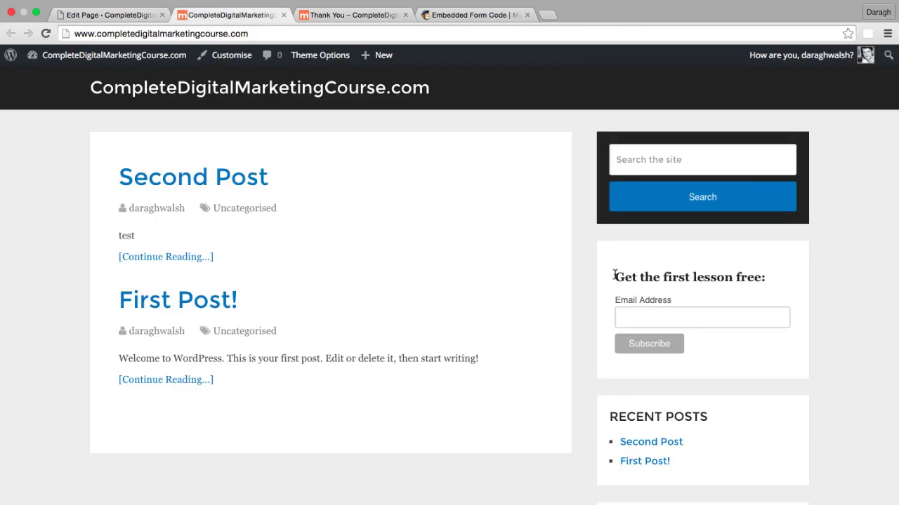
drag(613, 272, 768, 274)
click(776, 278)
click(339, 17)
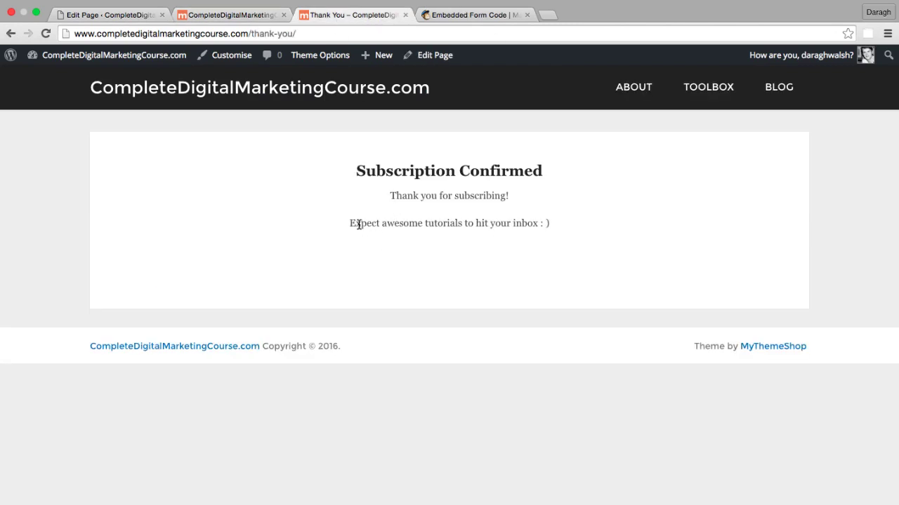
drag(350, 224, 553, 228)
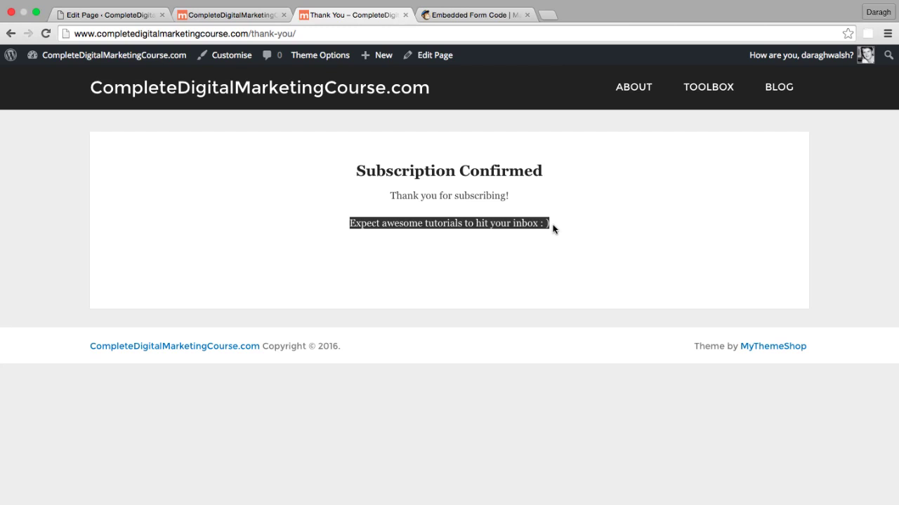
click(432, 224)
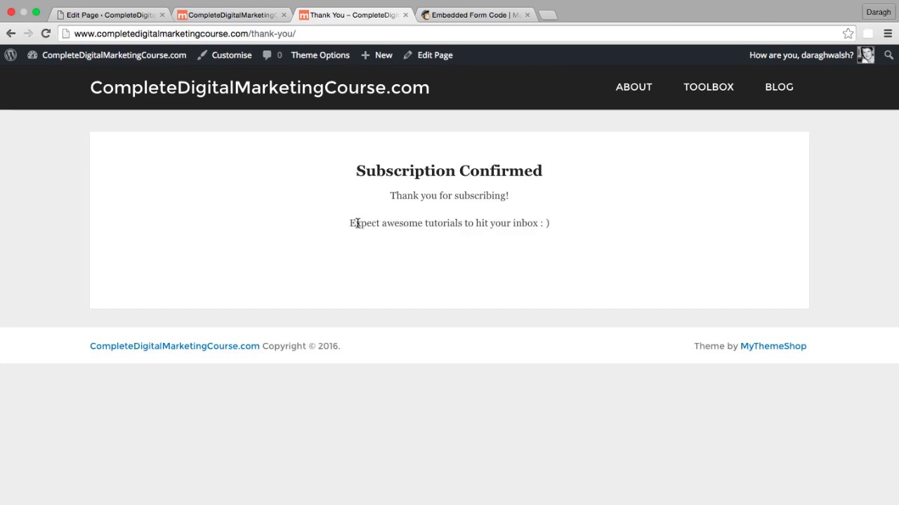
drag(351, 223, 581, 221)
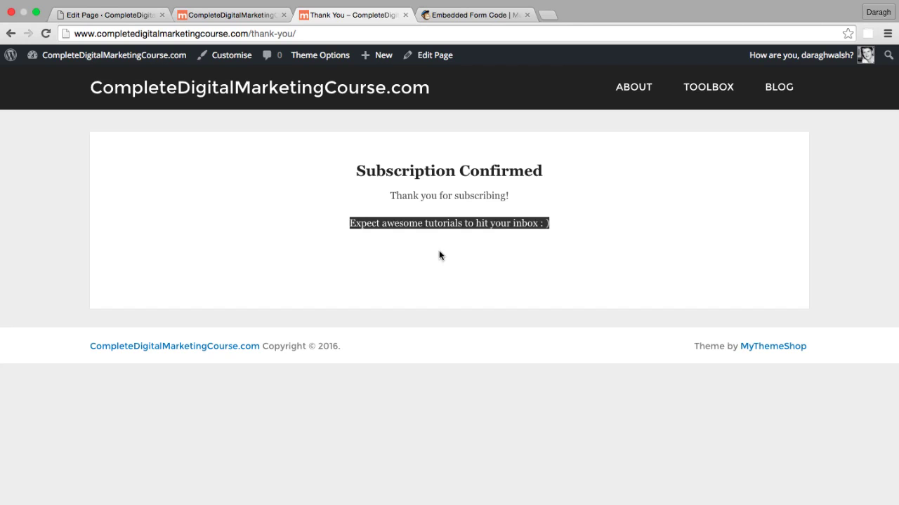
Switch to MailChimp, open the Final "welcome" email in the list's general forms, and review its message content
click(446, 21)
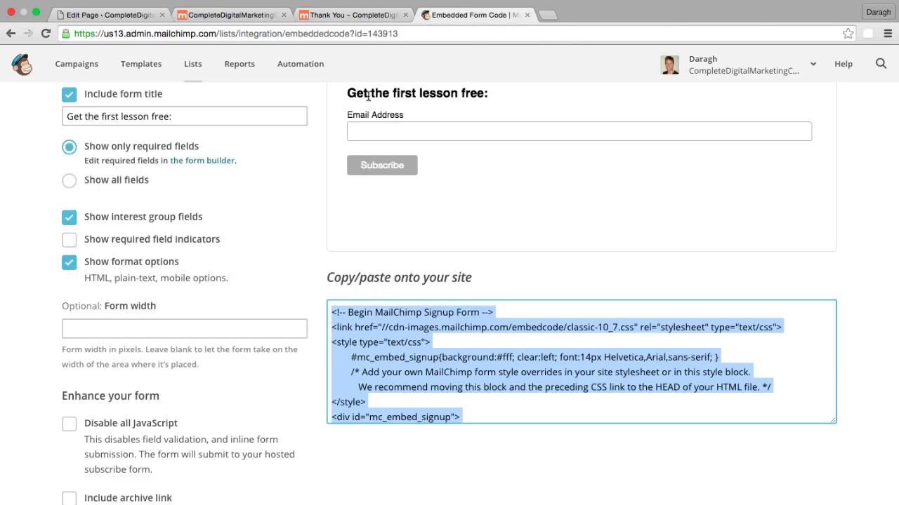
scroll(312, 163, up, 5)
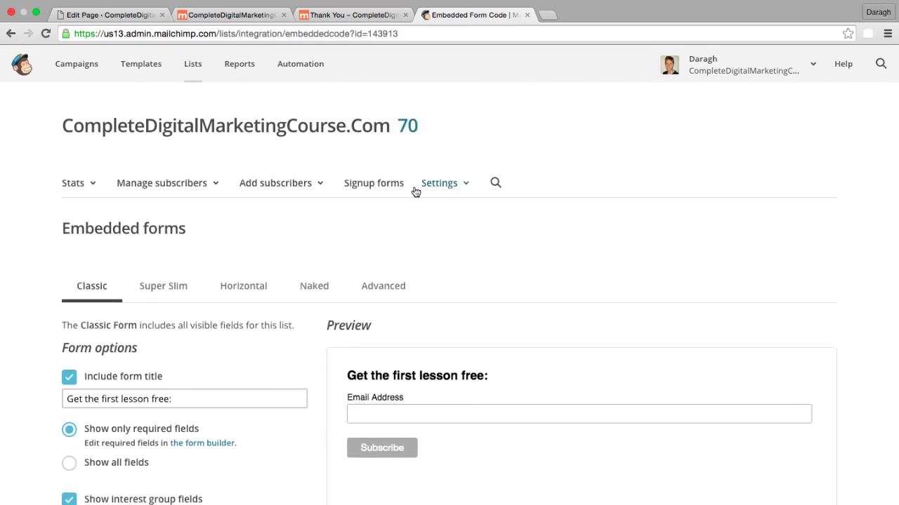
click(382, 190)
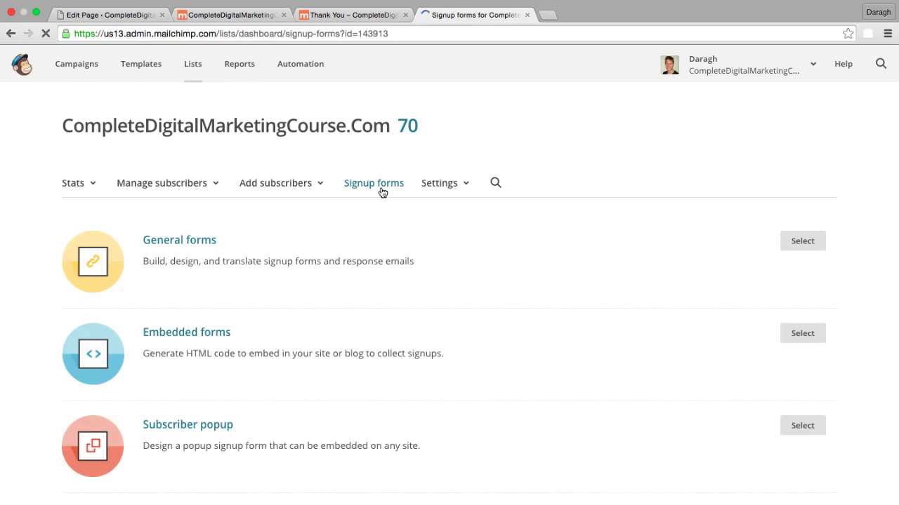
click(173, 243)
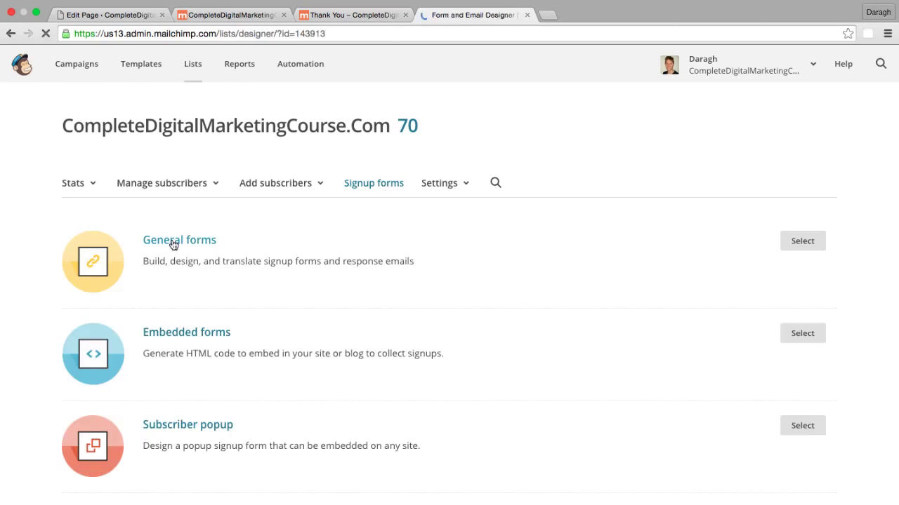
scroll(210, 210, down, 3)
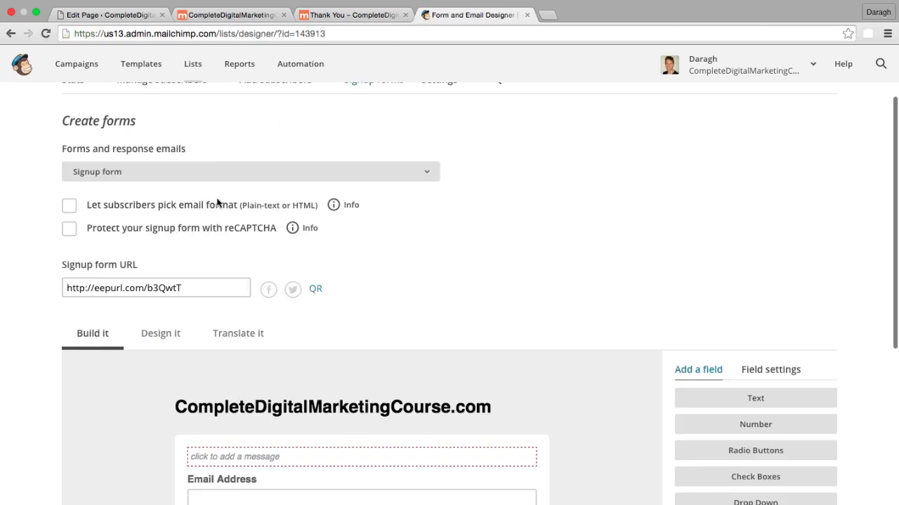
click(221, 175)
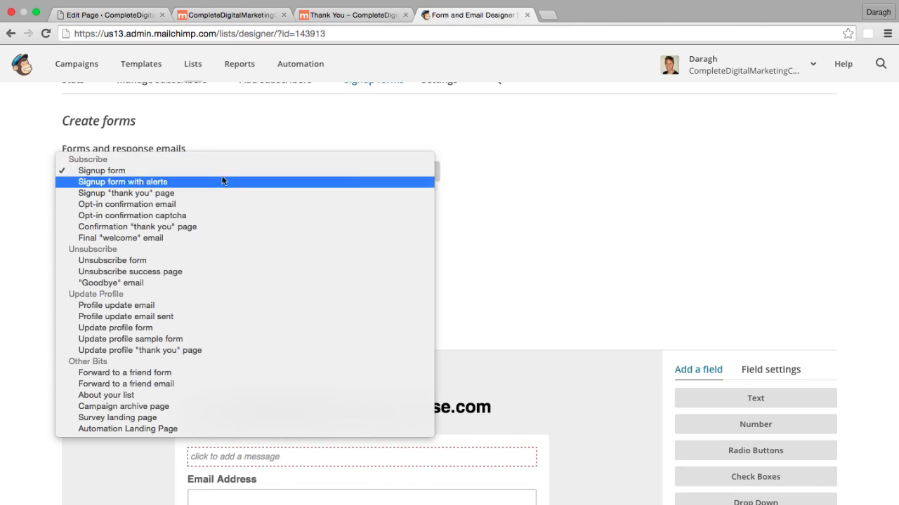
click(200, 239)
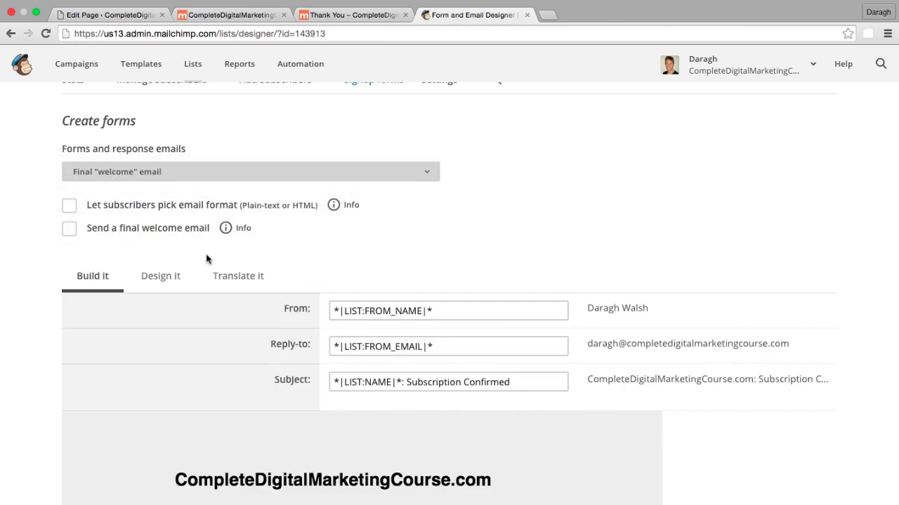
scroll(206, 257, down, 5)
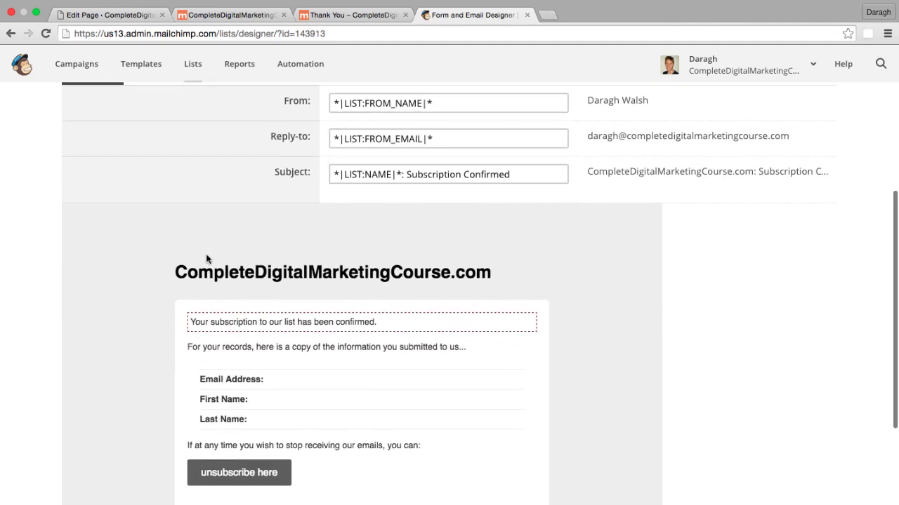
scroll(207, 257, down, 3)
mouse_move(257, 214)
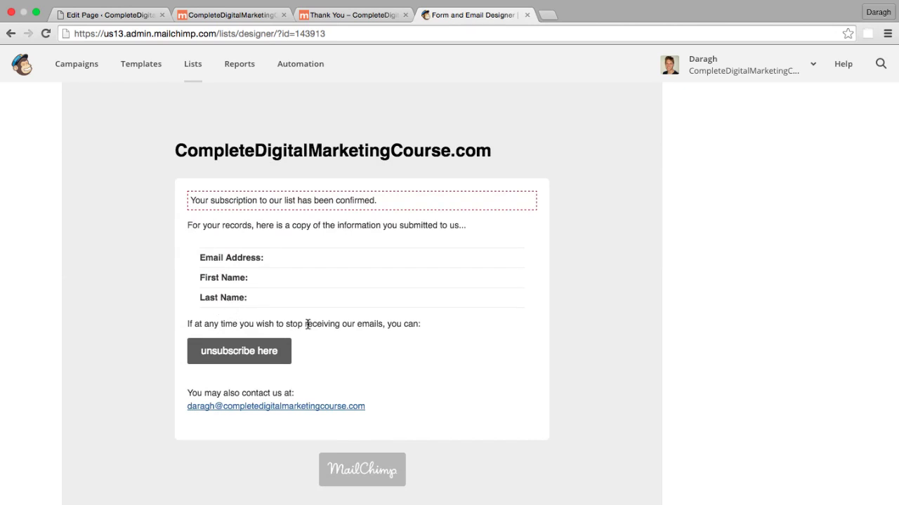
click(427, 194)
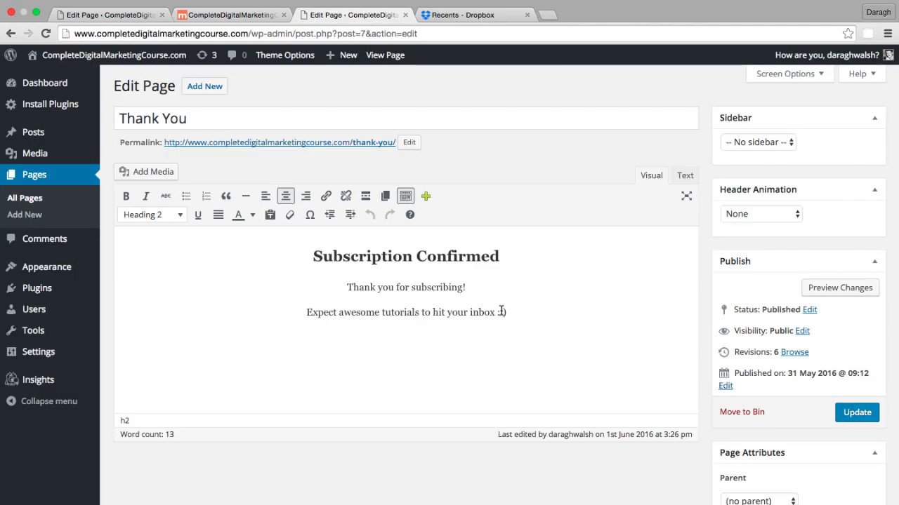
Replace the tutorials line in the Thank You page's content with "Download the PDF"
click(501, 311)
drag(530, 309, 315, 305)
text(Down)
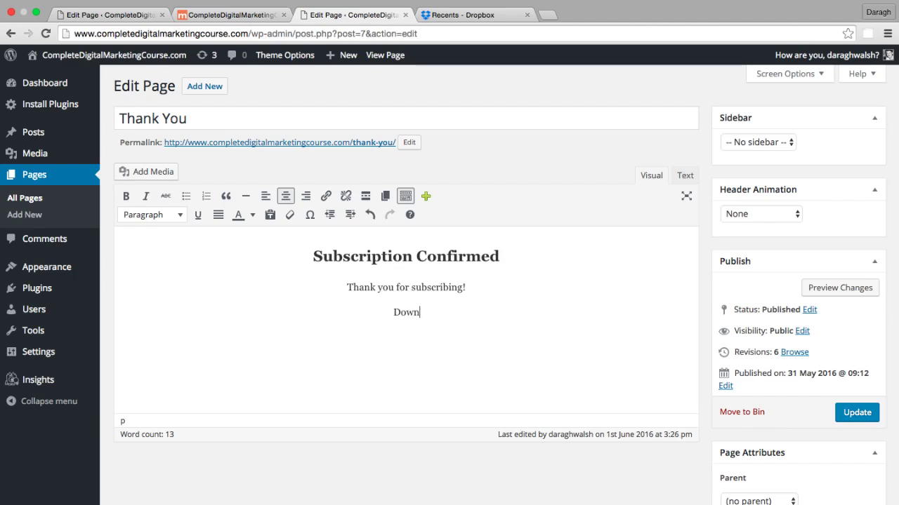
text(load the PDF)
key(BackSpace)
key(BackSpace)
key(BackSpace)
text(PDF)
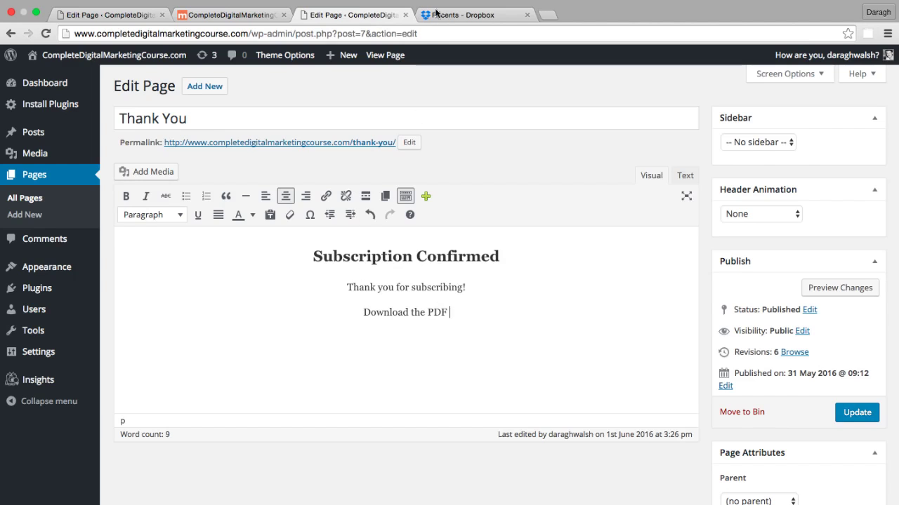
Link "Download the PDF" to the Dropbox share link of the 1.3 scientific-approach-marketing.mp4 file and update the page
click(430, 13)
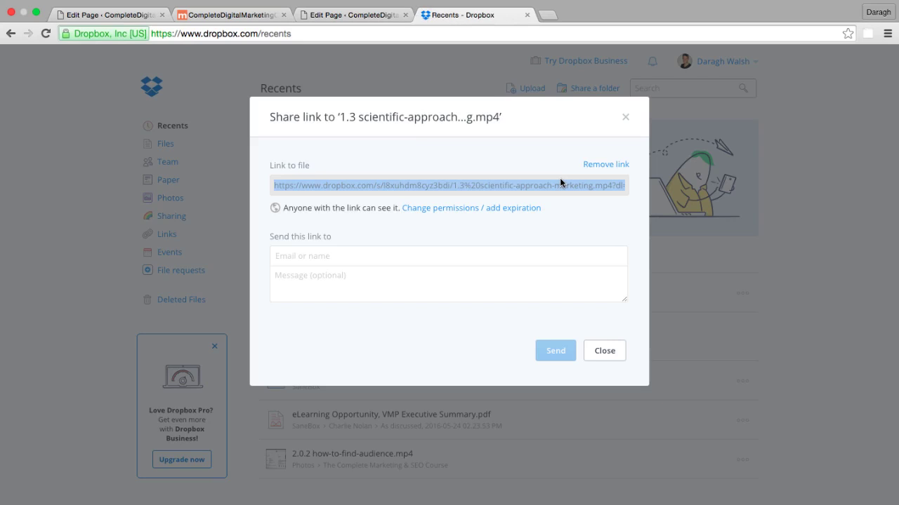
click(359, 13)
drag(449, 312, 363, 313)
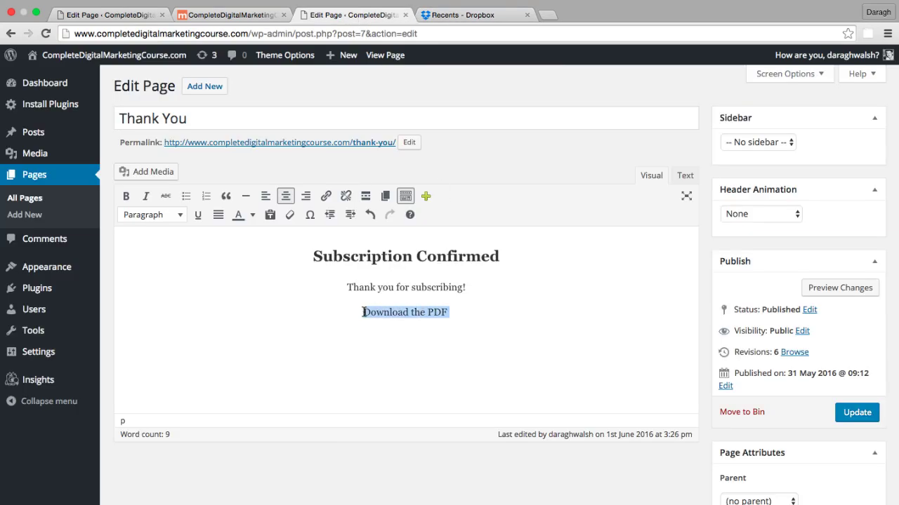
click(326, 197)
key(super+v)
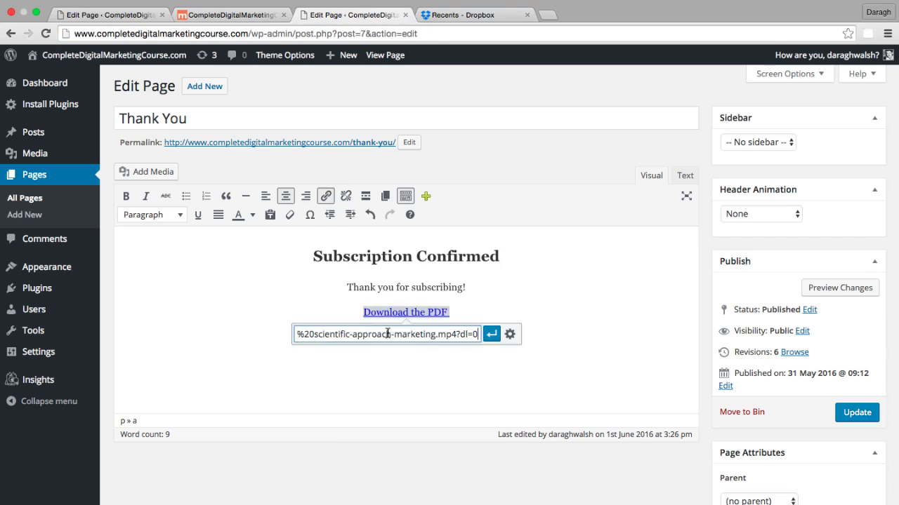
click(485, 335)
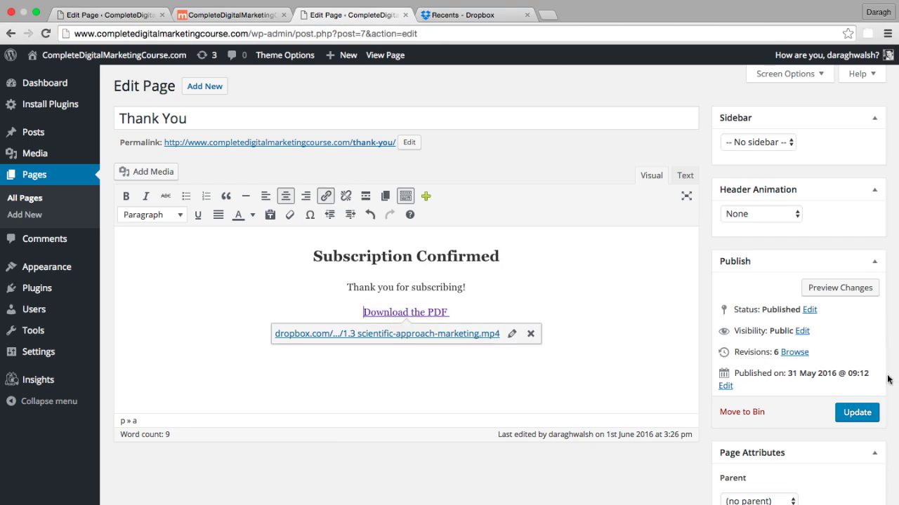
click(856, 412)
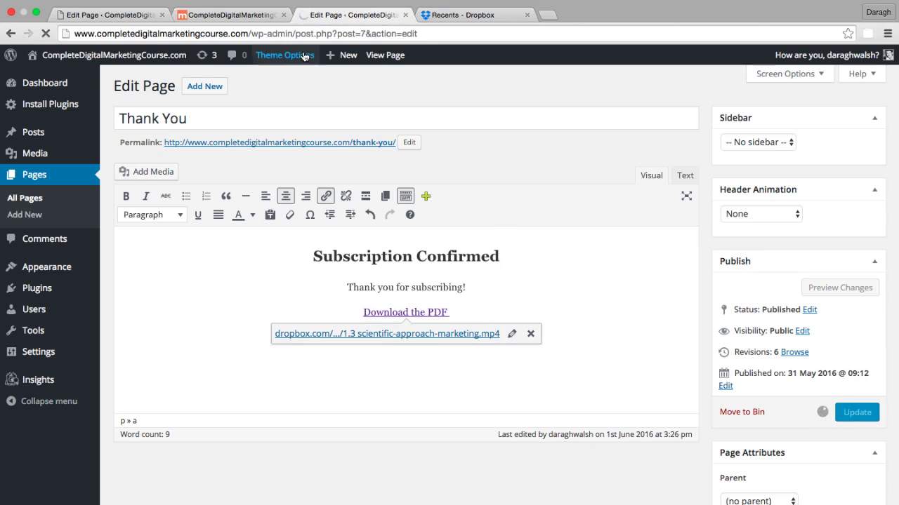
Load the live thank-you page in the page editor's tab and open its "Download the PDF" link in a new tab
click(224, 15)
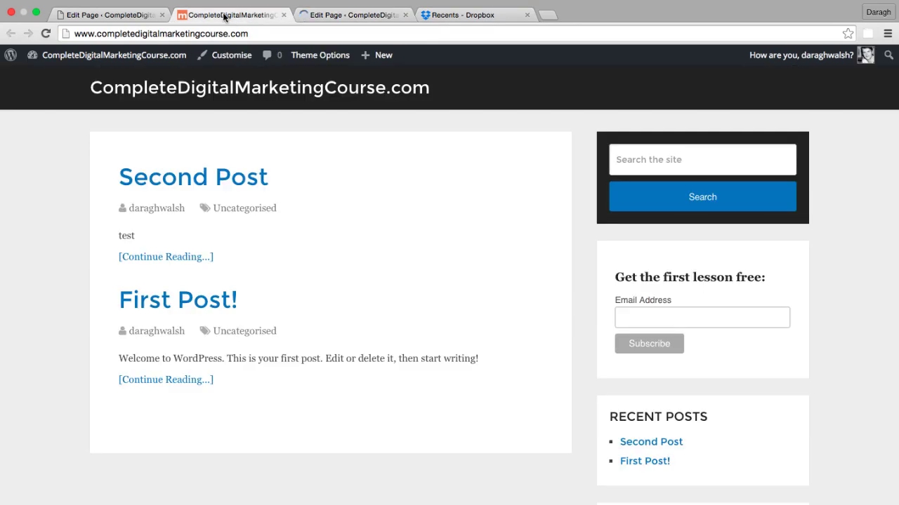
click(349, 15)
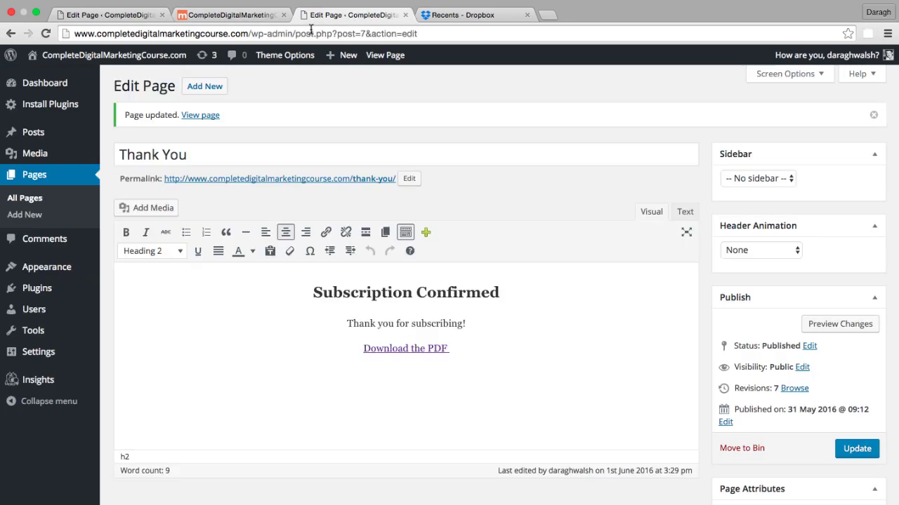
click(309, 33)
click(424, 33)
drag(425, 35, 254, 34)
text(thank-you)
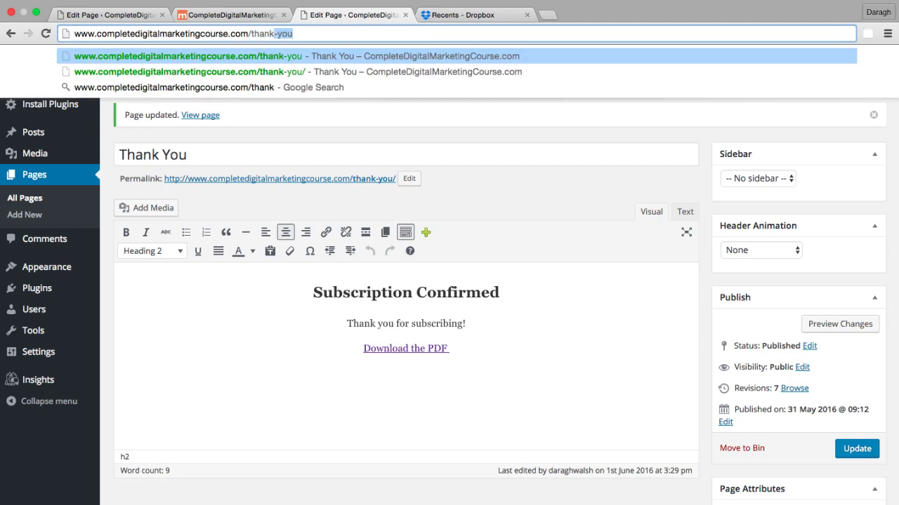
key(Return)
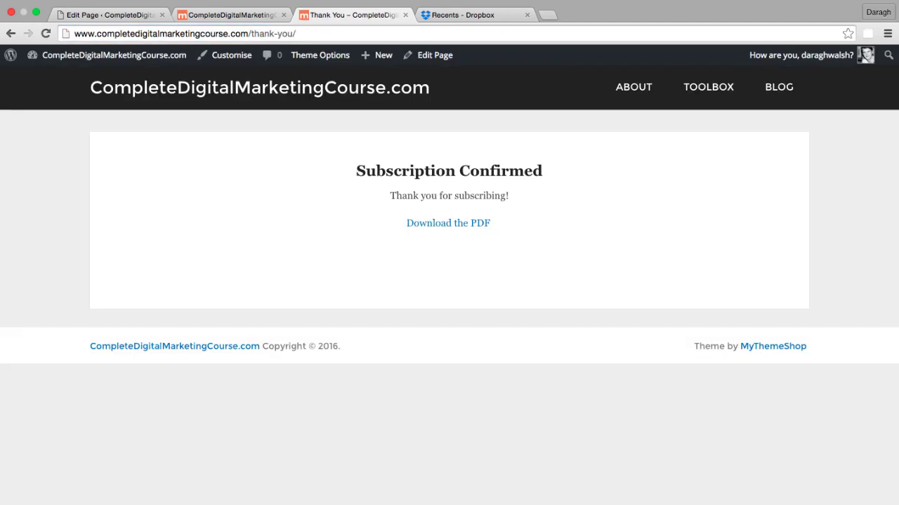
right_click(436, 225)
click(438, 224)
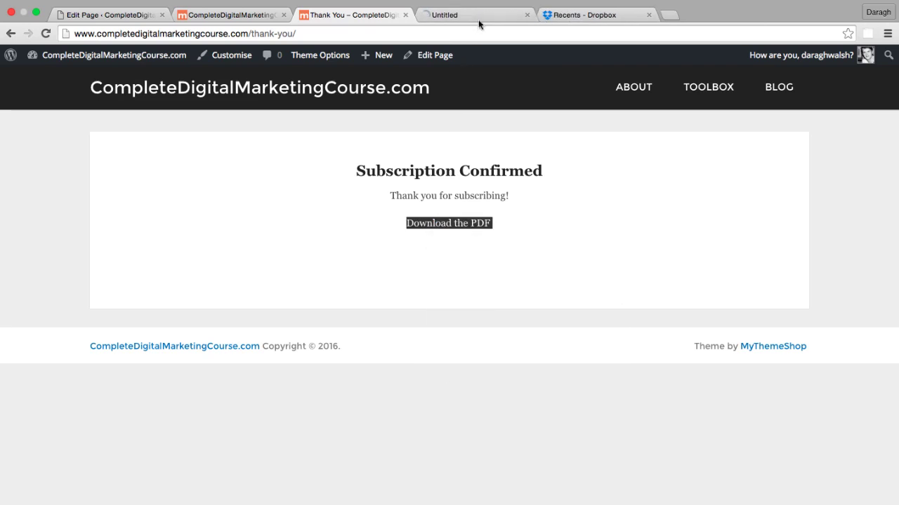
View the Dropbox video page that the download link opened, and return to the live thank-you page
click(484, 16)
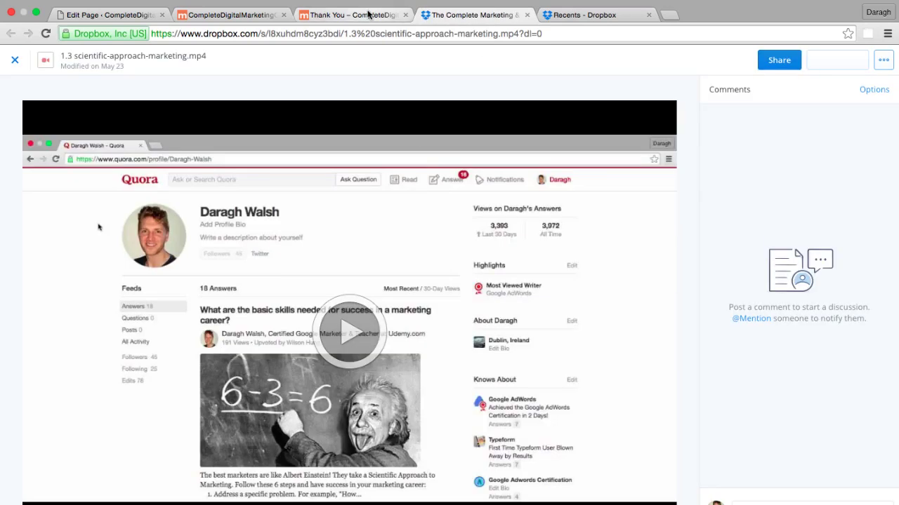
click(372, 14)
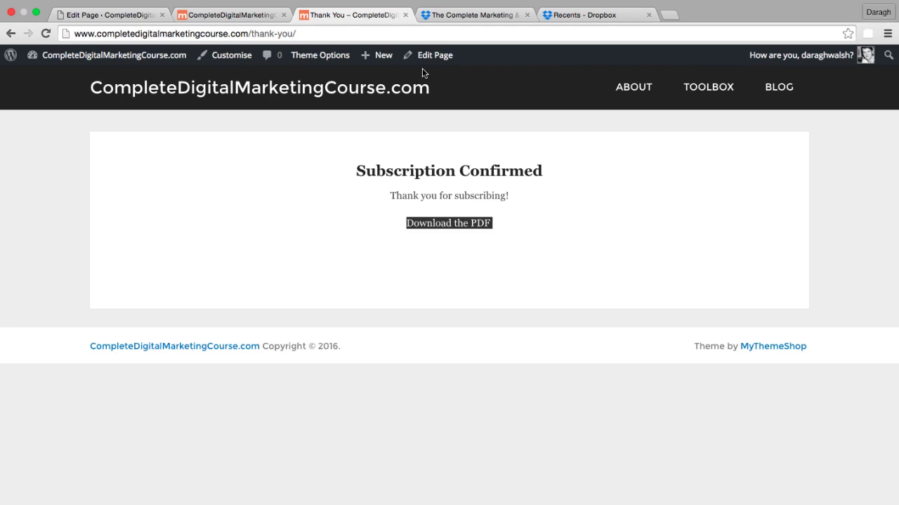
Open the Fiverr marketplace website in a new browser tab
click(668, 15)
text(fievr)
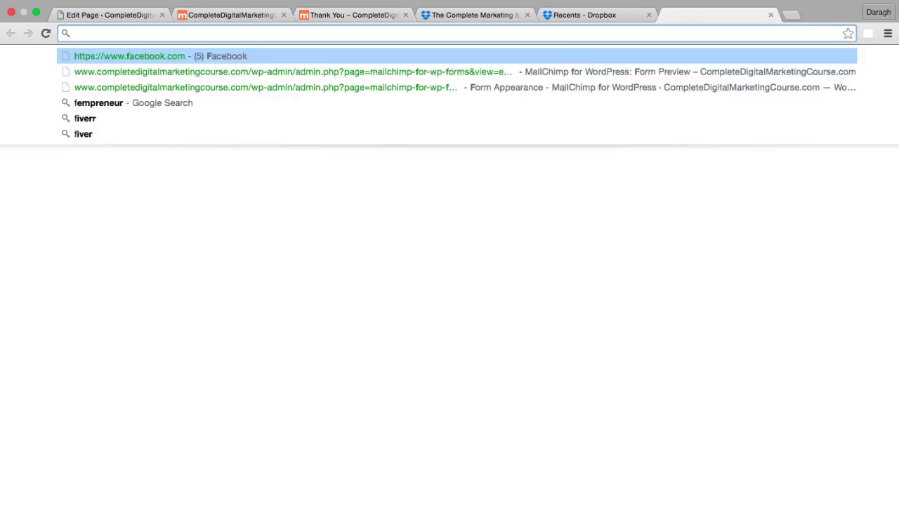
key(BackSpace)
key(BackSpace)
key(BackSpace)
text(v)
key(Return)
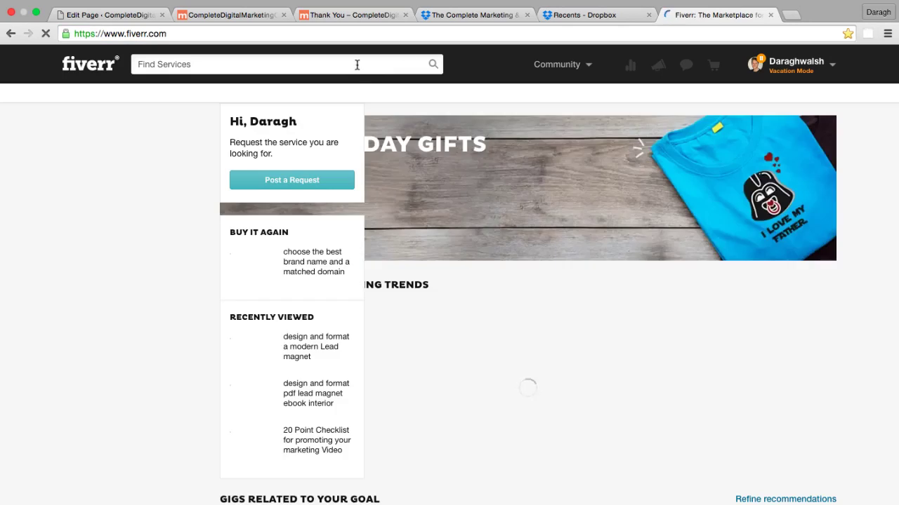
Search Fiverr's services for "lead magnet"
click(357, 65)
text(lead ma)
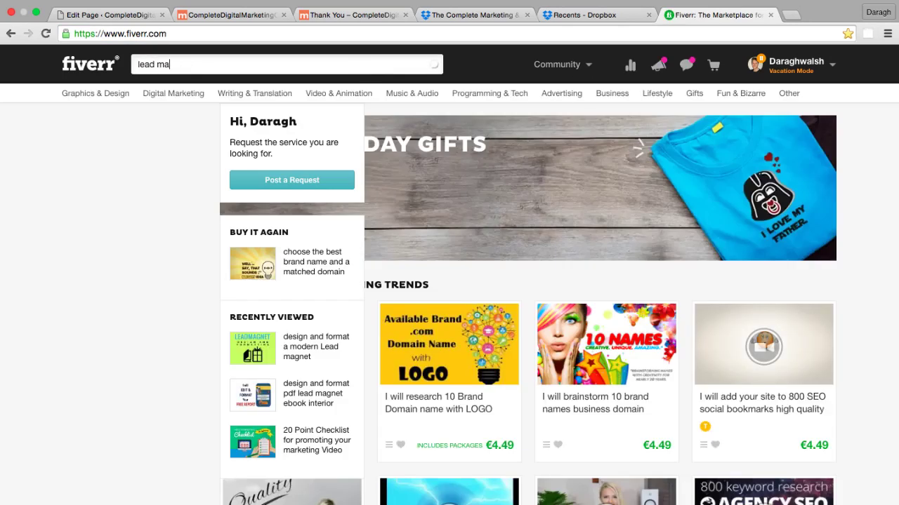
text(gnet)
key(Return)
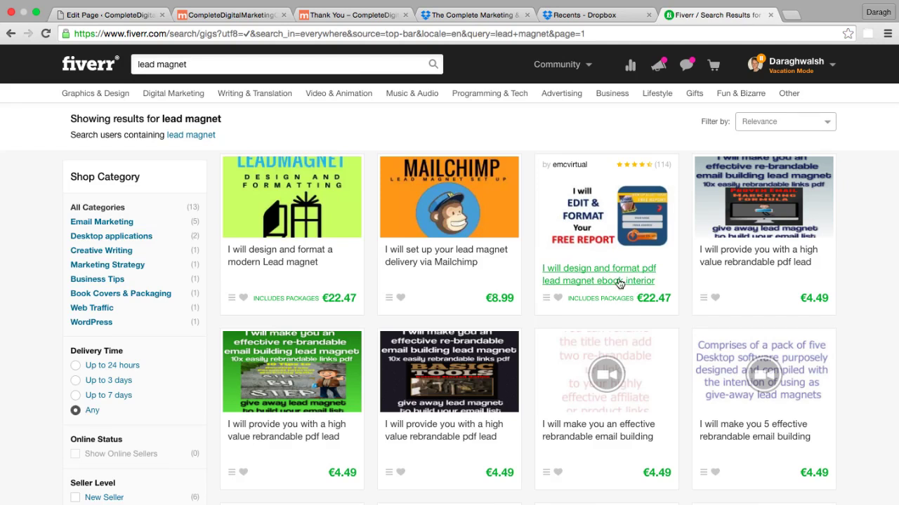
Search Google for "upwork" in a new tab and open the non-sponsored Upwork homepage result
click(791, 15)
text(upwork)
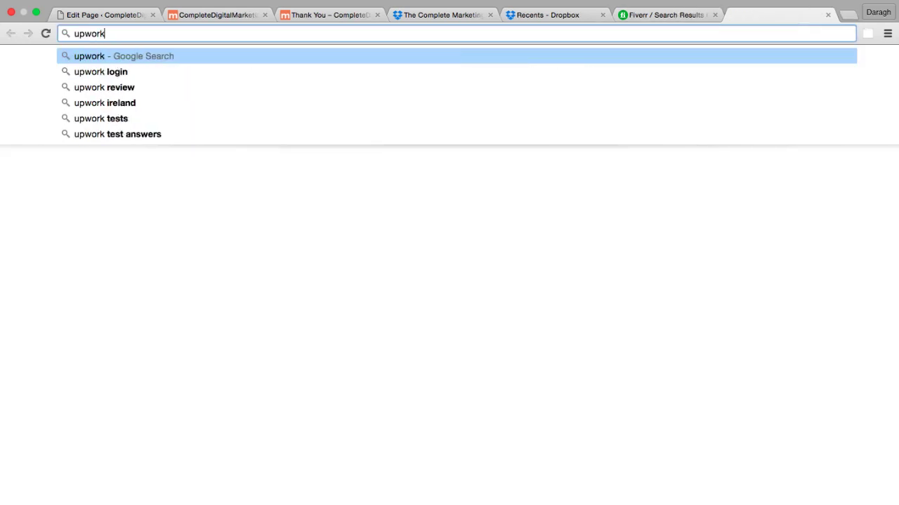
key(Return)
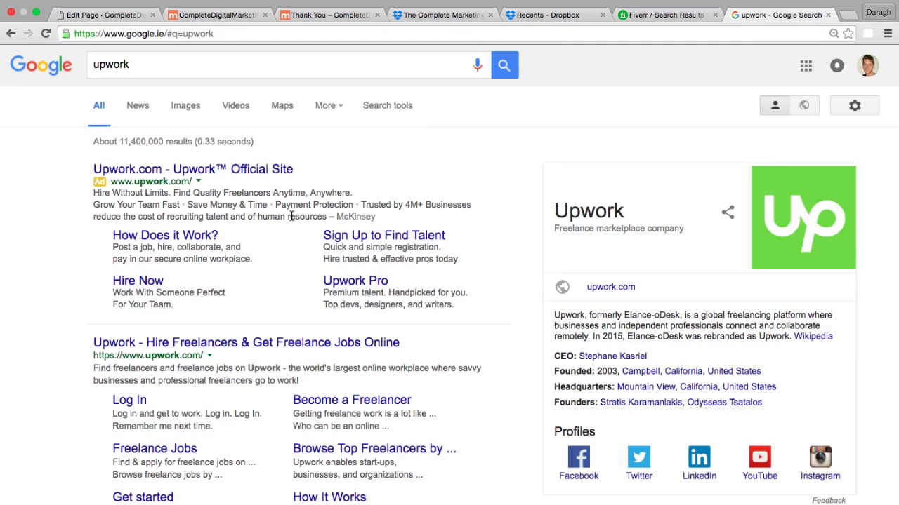
click(187, 347)
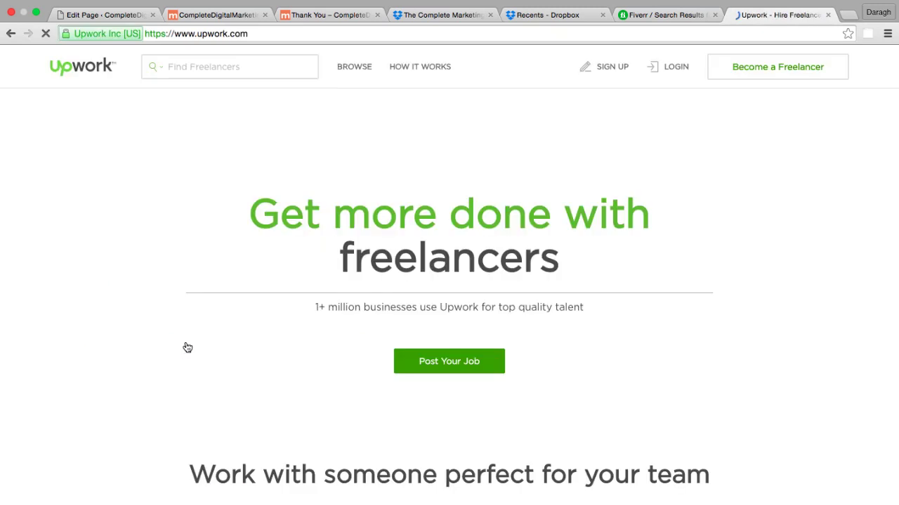
Search Upwork's freelancers for "lead magnet" and look through the listed designer profiles
text(lead magnet)
key(Return)
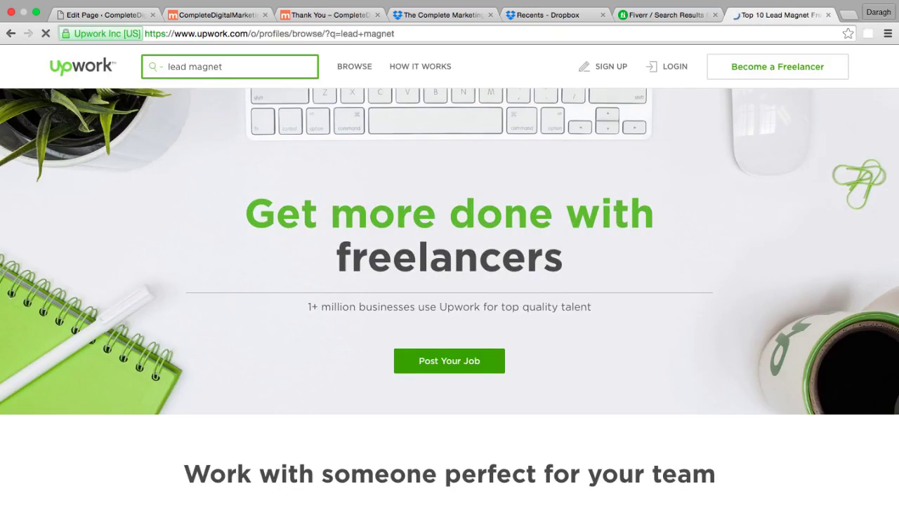
scroll(228, 275, down, 5)
scroll(211, 274, down, 3)
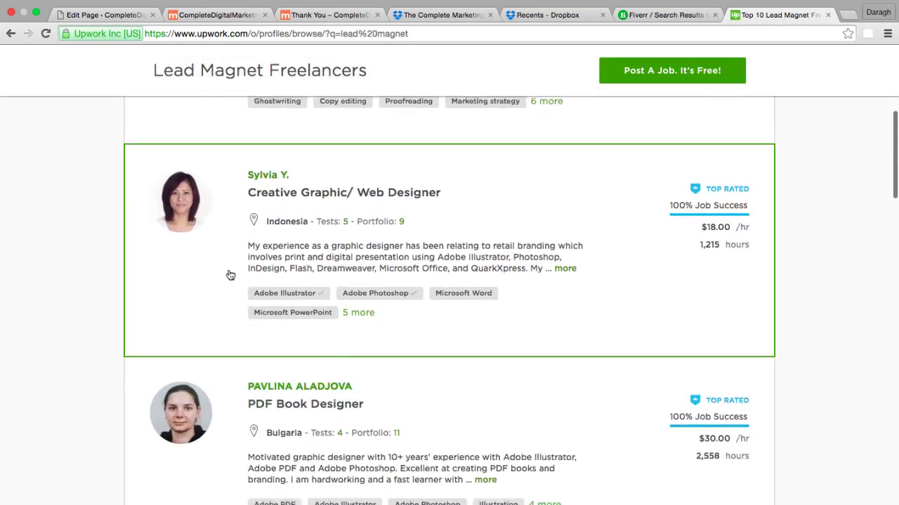
scroll(316, 257, up, 1)
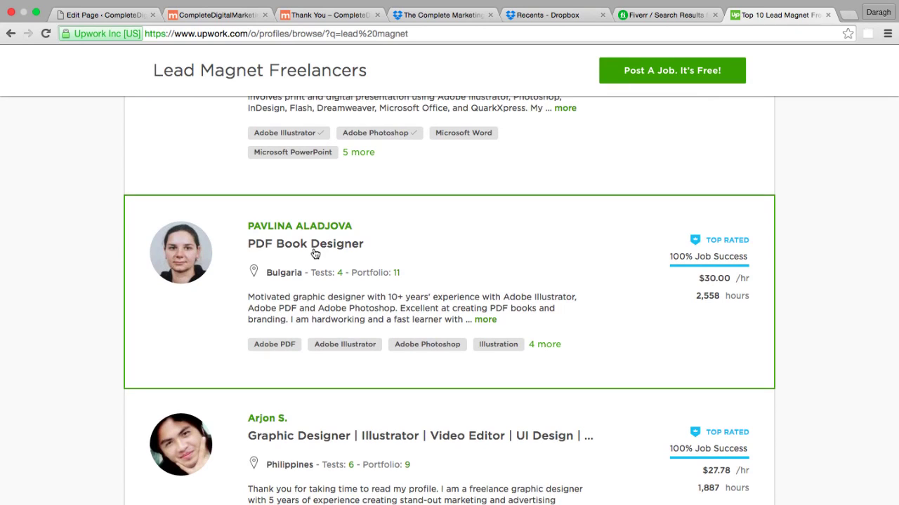
Search Google for "beacon lead magnet" in a new tab and open the beacon.by website
click(847, 16)
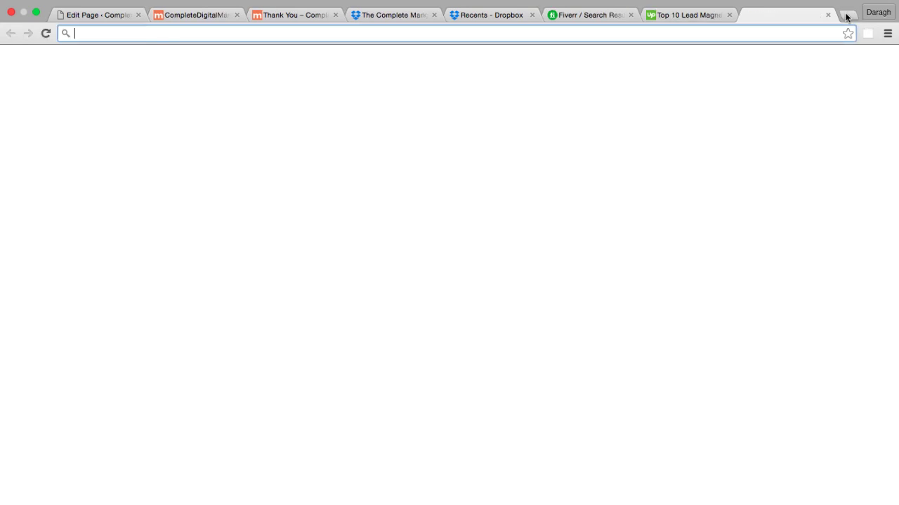
text(beacon+lead+magnet)
key(Return)
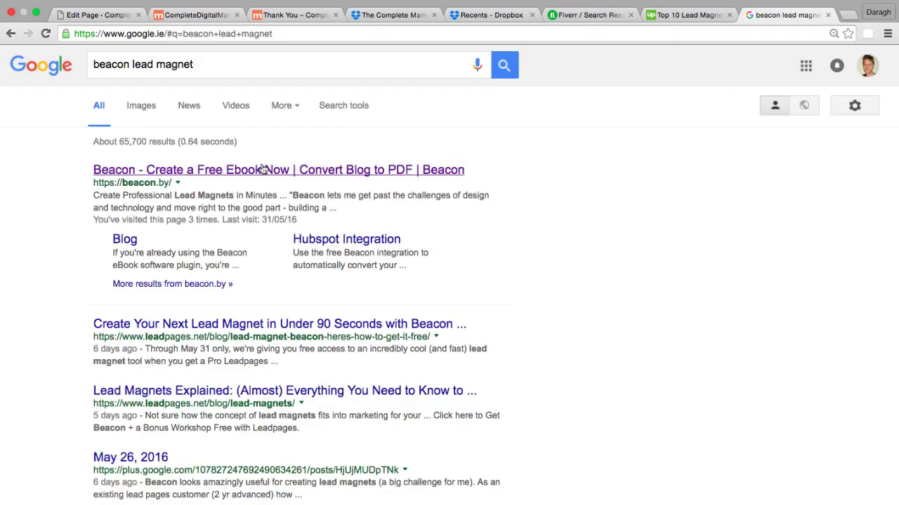
click(254, 172)
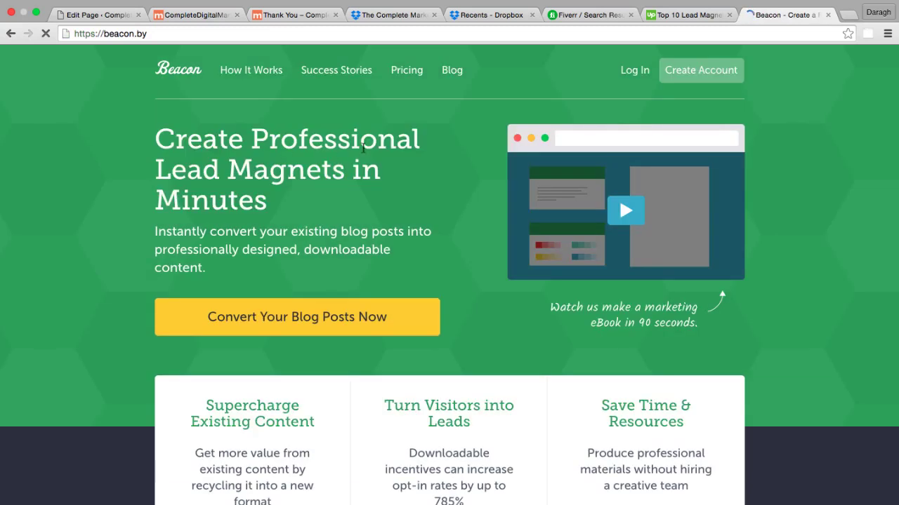
Open Beacon's pricing page and examine the plan comparison, including the Remove Beacon Logo feature
click(407, 71)
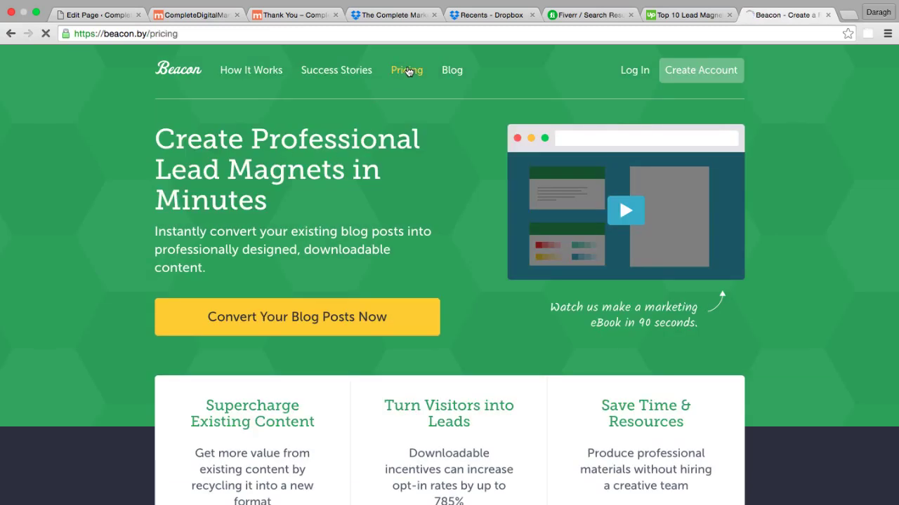
scroll(412, 228, down, 2)
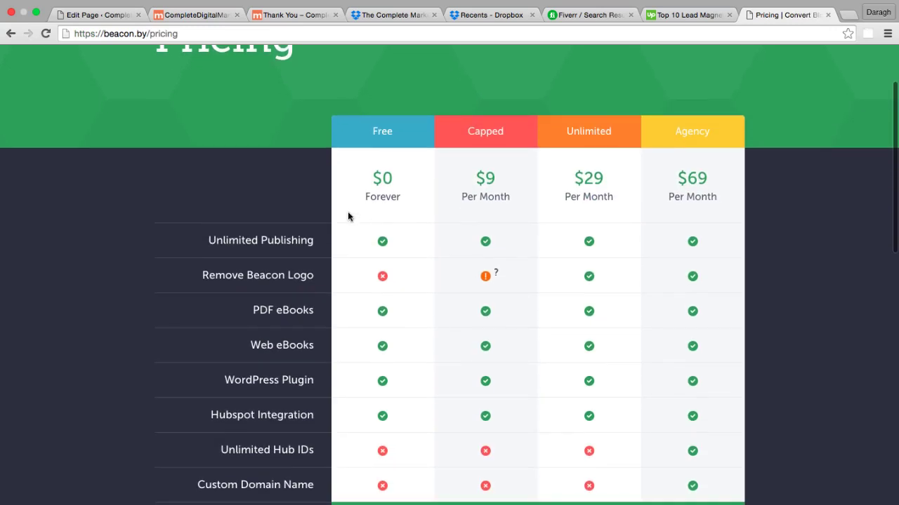
drag(202, 276, 335, 288)
click(277, 218)
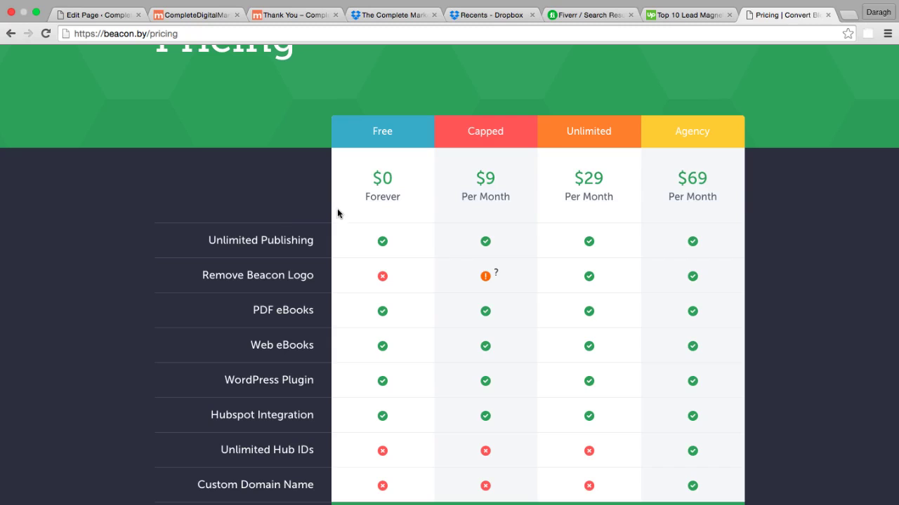
scroll(328, 245, up, 3)
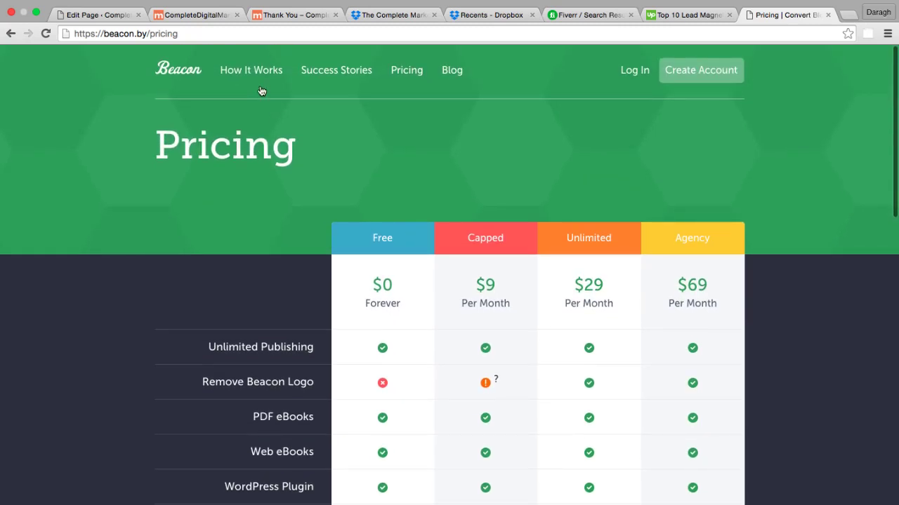
Return to Beacon's home page, follow its Convert Your Blog Posts Now offer, and go back to the home page
click(187, 71)
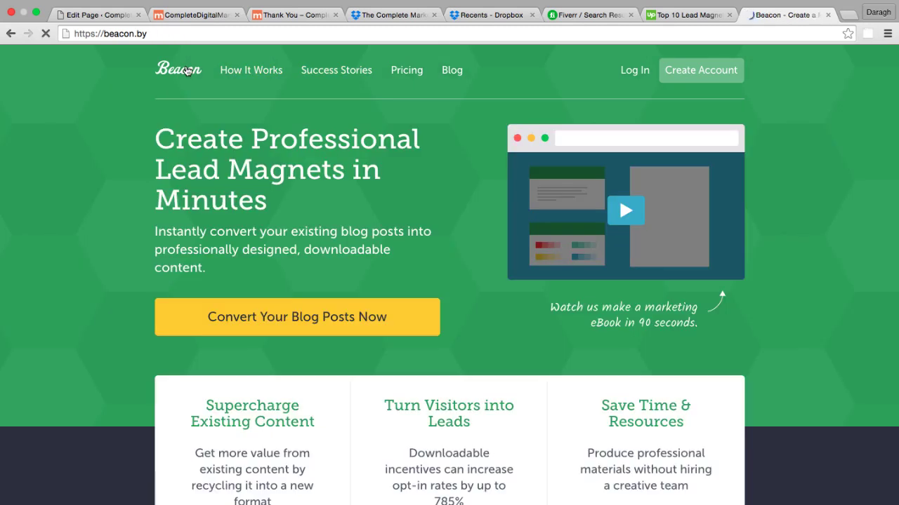
scroll(294, 251, down, 2)
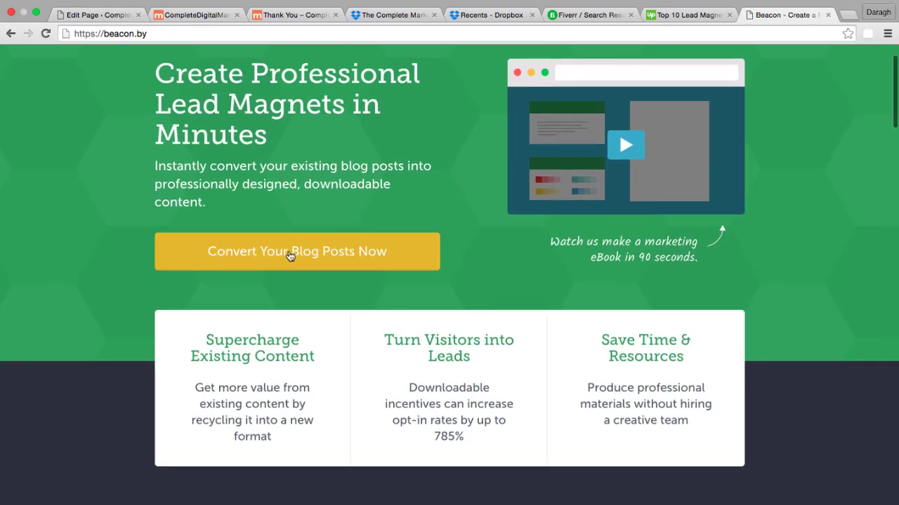
click(320, 257)
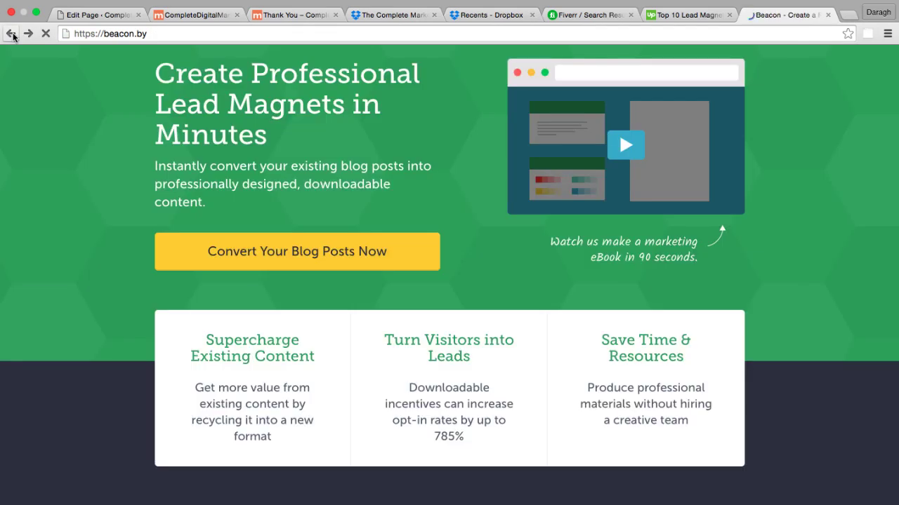
click(12, 34)
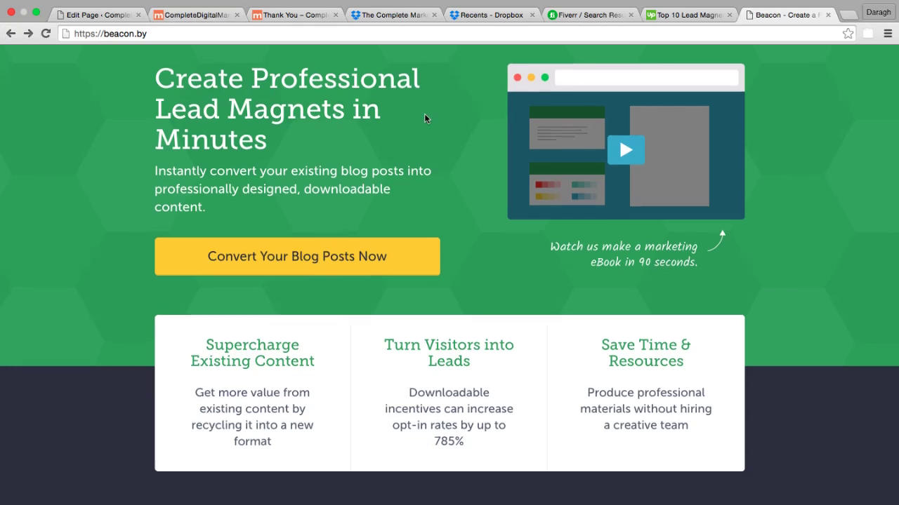
scroll(424, 118, up, 2)
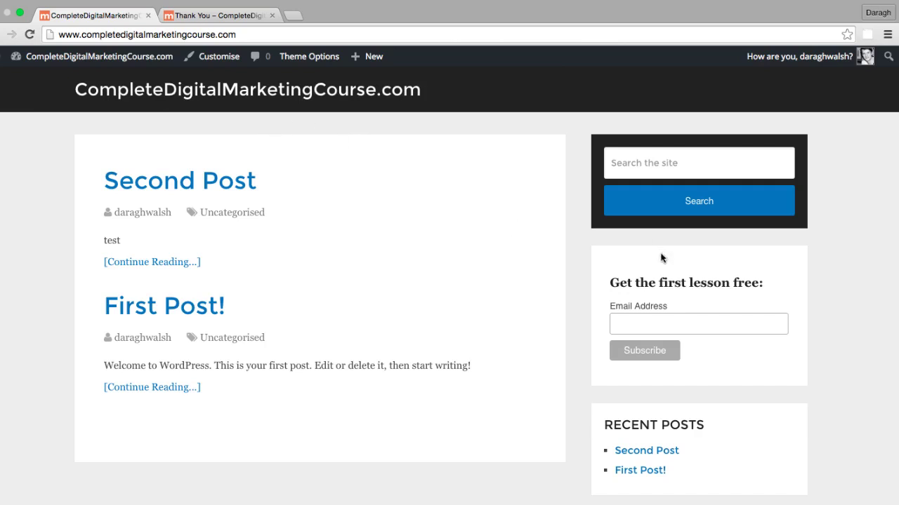
Review the "Get the first lesson free:" signup form heading on the course site and switch to the live Thank You page
drag(618, 283, 791, 282)
click(783, 285)
click(217, 19)
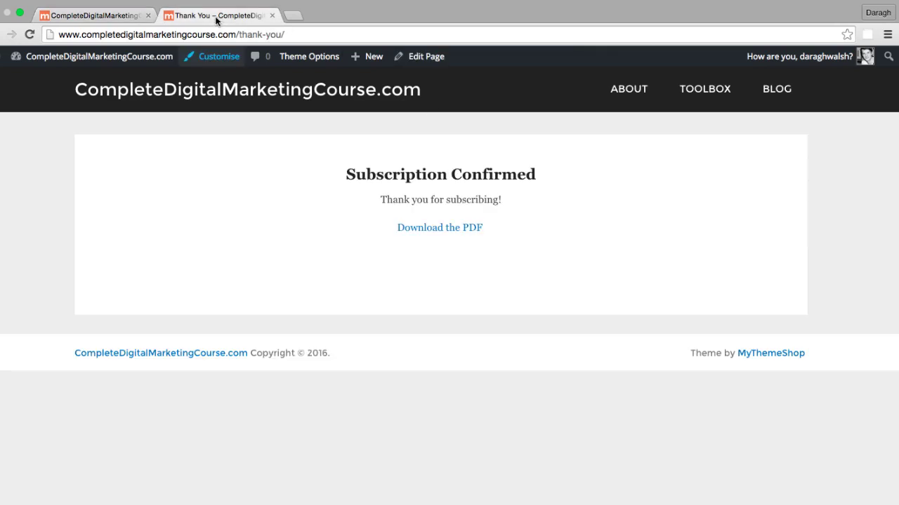